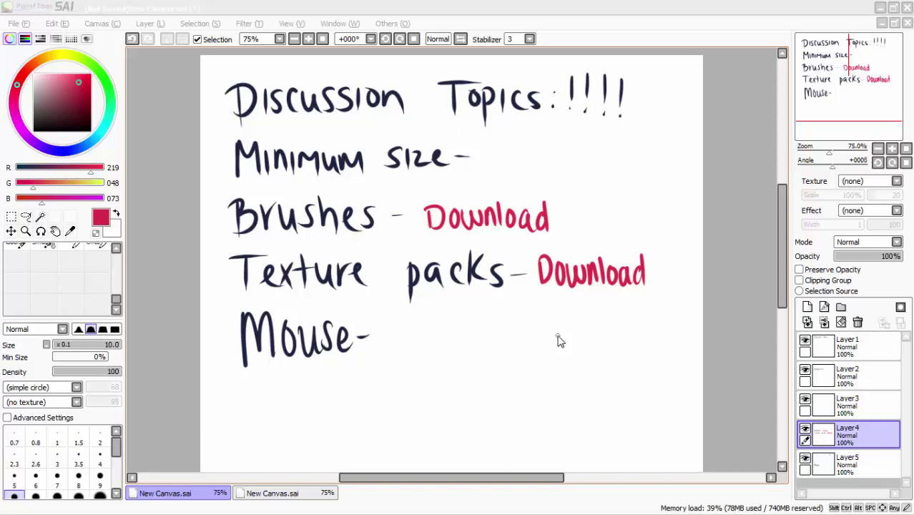
Switch to the second canvas and draw a fan of thin, tapering red pen strokes beside the navy strokes.
{"action": "left_click", "coordinate": [279, 493]}
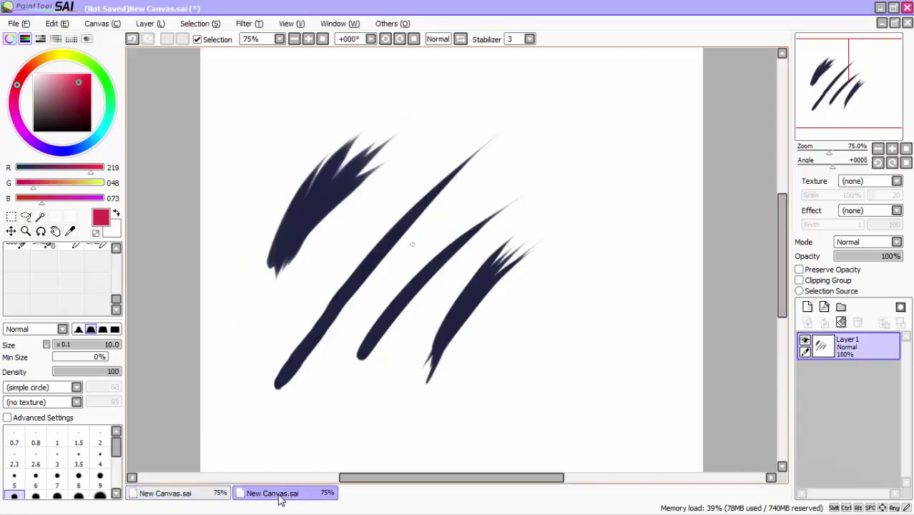
{"action": "left_click_drag", "start_coordinate": [504, 349], "coordinate": [581, 267]}
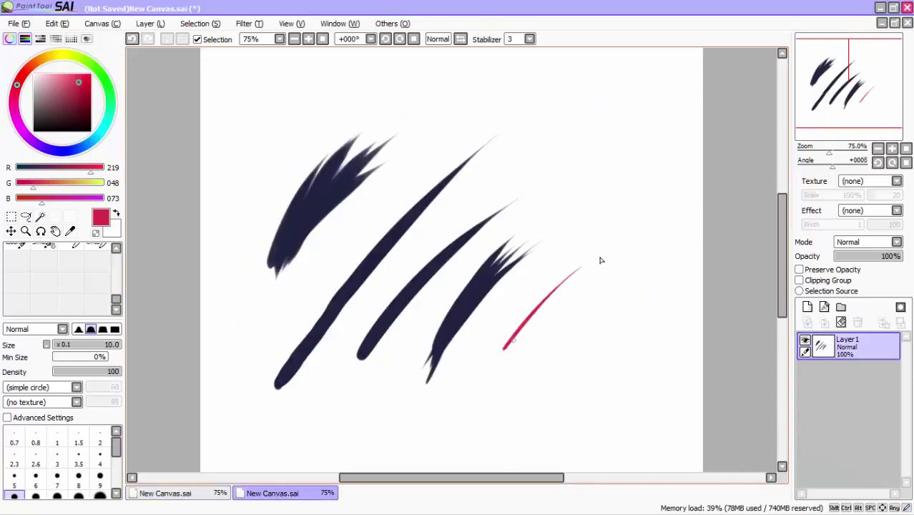
{"action": "left_click_drag", "start_coordinate": [506, 346], "coordinate": [563, 275]}
{"action": "left_click_drag", "start_coordinate": [507, 340], "coordinate": [569, 250]}
{"action": "left_click_drag", "start_coordinate": [507, 349], "coordinate": [542, 269]}
{"action": "left_click_drag", "start_coordinate": [507, 332], "coordinate": [547, 257]}
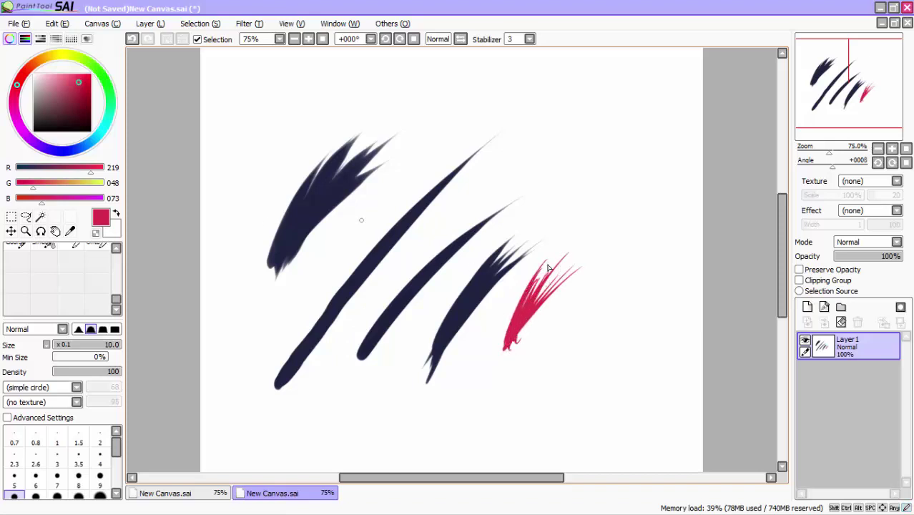
Paint translucent red strokes across the upper ends of the navy strokes with the Marker Hard brush.
{"action": "scroll", "coordinate": [117, 304], "scroll_direction": "up", "scroll_amount": 3}
{"action": "scroll", "coordinate": [117, 304], "scroll_direction": "down", "scroll_amount": 3}
{"action": "left_click", "coordinate": [76, 259]}
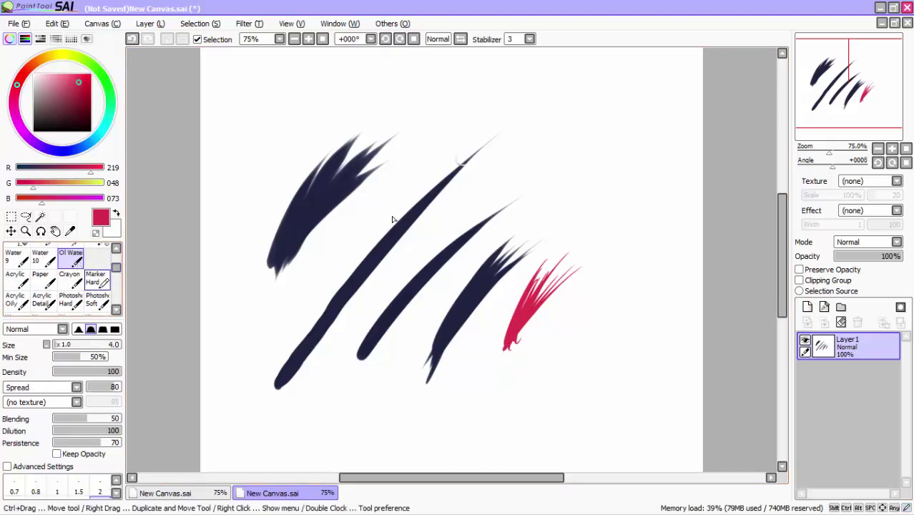
{"action": "scroll", "coordinate": [117, 266], "scroll_direction": "up", "scroll_amount": 1}
{"action": "left_click", "coordinate": [96, 305]}
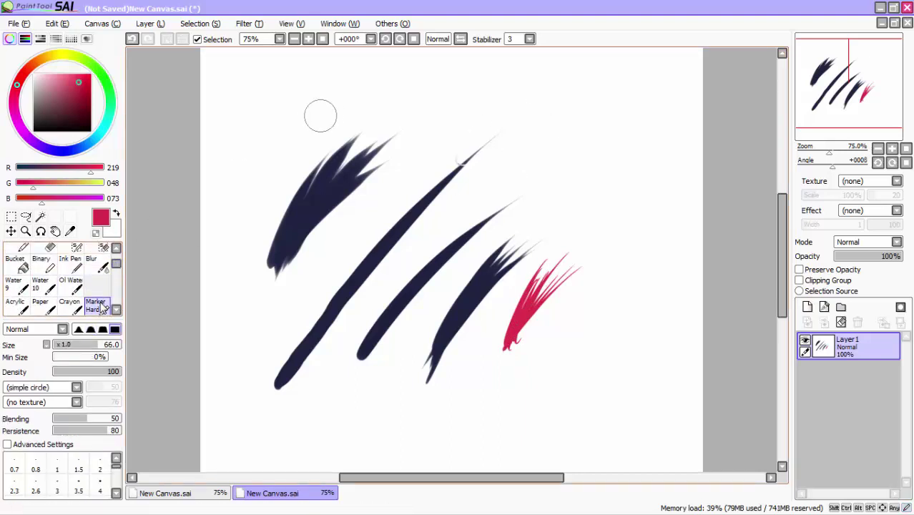
{"action": "mouse_move", "coordinate": [254, 166]}
{"action": "left_mouse_down"}
{"action": "mouse_move", "coordinate": [361, 94]}
{"action": "mouse_move", "coordinate": [263, 173]}
{"action": "mouse_move", "coordinate": [438, 67]}
{"action": "mouse_move", "coordinate": [283, 166]}
{"action": "mouse_move", "coordinate": [338, 130]}
{"action": "mouse_move", "coordinate": [280, 179]}
{"action": "mouse_move", "coordinate": [433, 94]}
{"action": "left_mouse_up"}
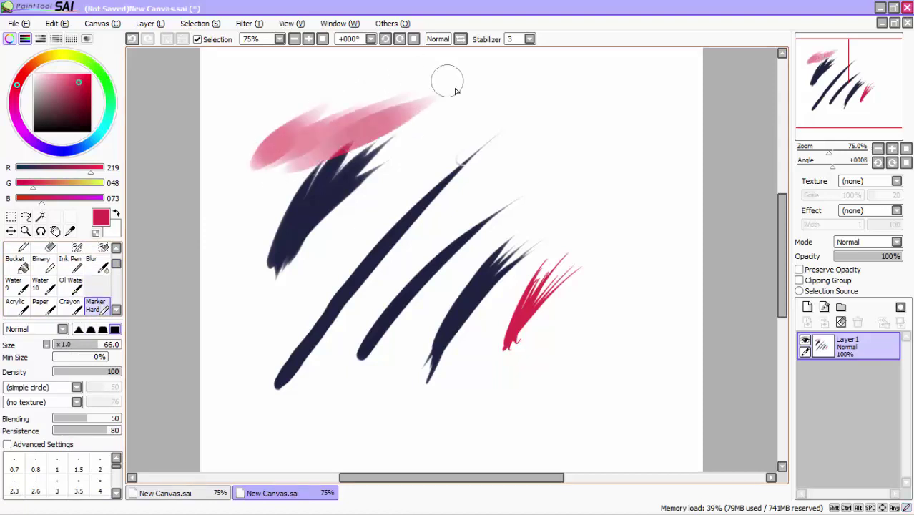
{"action": "mouse_move", "coordinate": [293, 187]}
{"action": "left_mouse_down"}
{"action": "mouse_move", "coordinate": [386, 134]}
{"action": "mouse_move", "coordinate": [300, 188]}
{"action": "mouse_move", "coordinate": [458, 176]}
{"action": "left_mouse_up"}
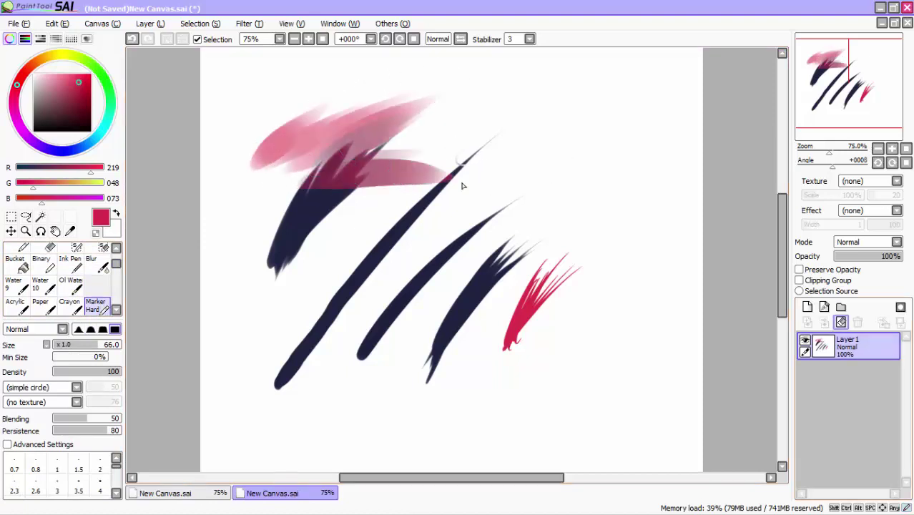
Clear the layer and paint a cluster of overlapping red Marker Hard strokes that fade upward.
{"action": "left_click", "coordinate": [841, 322]}
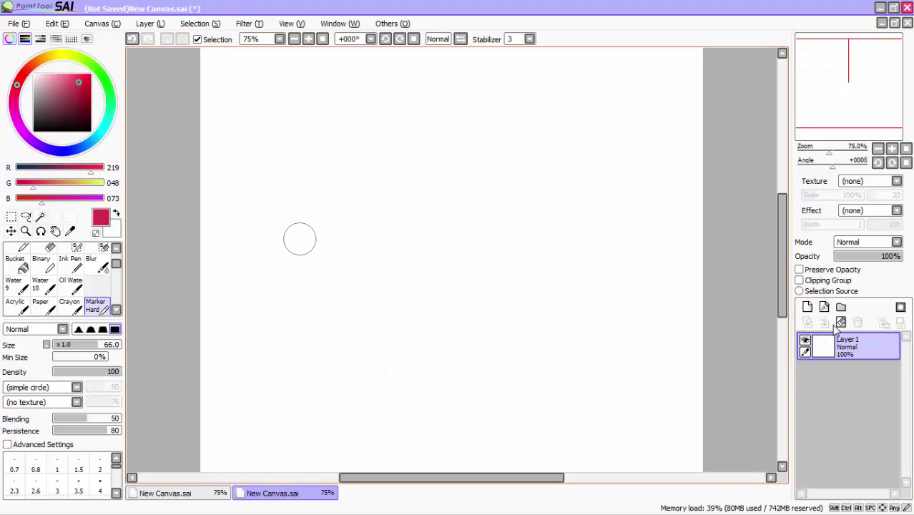
{"action": "left_click_drag", "start_coordinate": [296, 349], "coordinate": [379, 185]}
{"action": "mouse_move", "coordinate": [293, 360]}
{"action": "left_mouse_down"}
{"action": "mouse_move", "coordinate": [347, 204]}
{"action": "mouse_move", "coordinate": [323, 200]}
{"action": "mouse_move", "coordinate": [306, 215]}
{"action": "mouse_move", "coordinate": [288, 349]}
{"action": "mouse_move", "coordinate": [306, 218]}
{"action": "mouse_move", "coordinate": [283, 207]}
{"action": "mouse_move", "coordinate": [293, 218]}
{"action": "left_mouse_up"}
{"action": "left_click_drag", "start_coordinate": [292, 314], "coordinate": [350, 195]}
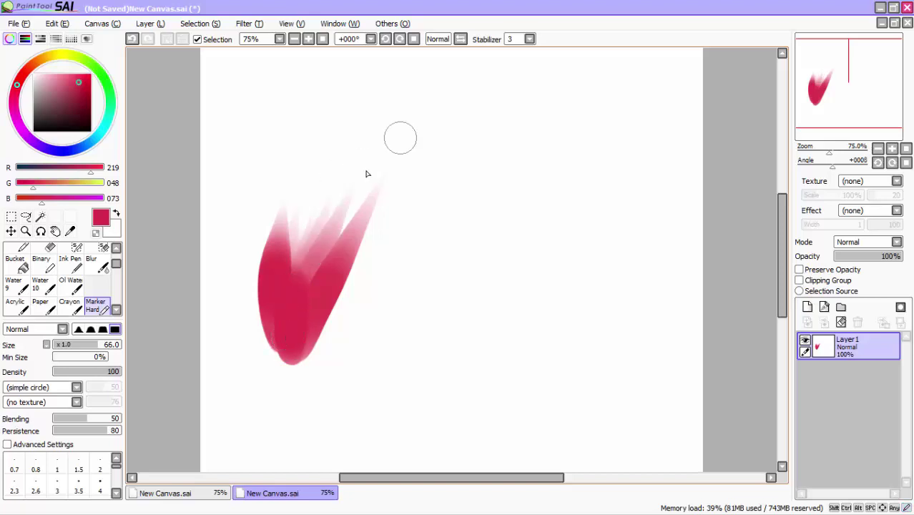
{"action": "mouse_move", "coordinate": [288, 337]}
{"action": "left_mouse_down"}
{"action": "mouse_move", "coordinate": [306, 256]}
{"action": "mouse_move", "coordinate": [349, 179]}
{"action": "mouse_move", "coordinate": [325, 175]}
{"action": "left_mouse_up"}
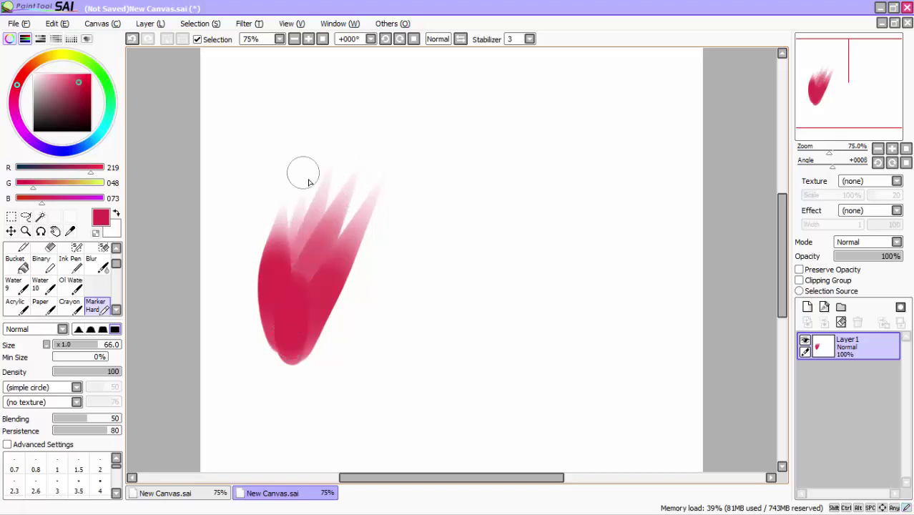
{"action": "left_click_drag", "start_coordinate": [318, 247], "coordinate": [375, 164]}
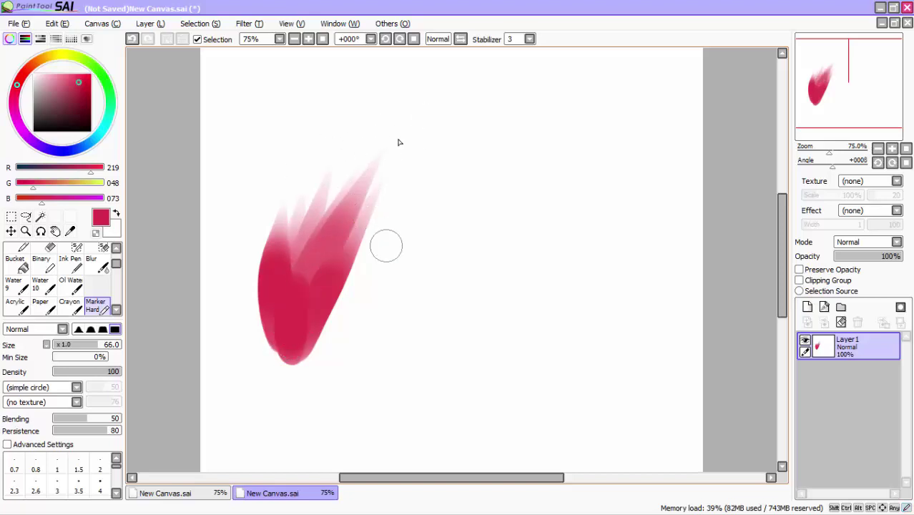
{"action": "mouse_move", "coordinate": [386, 245]}
{"action": "left_mouse_down"}
{"action": "mouse_move", "coordinate": [330, 313]}
{"action": "mouse_move", "coordinate": [299, 355]}
{"action": "mouse_move", "coordinate": [382, 251]}
{"action": "mouse_move", "coordinate": [292, 355]}
{"action": "mouse_move", "coordinate": [386, 255]}
{"action": "mouse_move", "coordinate": [297, 356]}
{"action": "mouse_move", "coordinate": [379, 254]}
{"action": "mouse_move", "coordinate": [340, 287]}
{"action": "mouse_move", "coordinate": [366, 254]}
{"action": "left_mouse_up"}
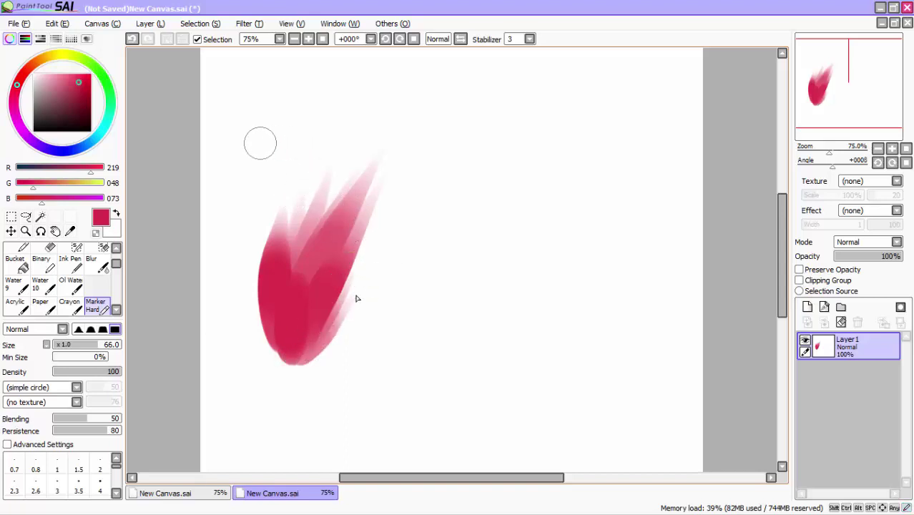
Set the colour to green (R 48, G 219, B 140) and handwrite "TABLET!" with the Pen above the red strokes.
{"action": "left_click", "coordinate": [109, 104]}
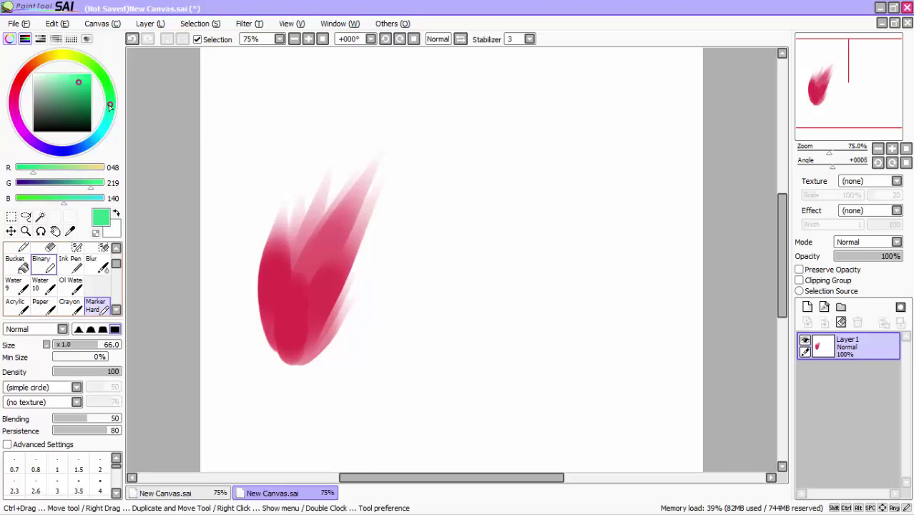
{"action": "left_click", "coordinate": [96, 263]}
{"action": "scroll", "coordinate": [115, 243], "scroll_direction": "up", "scroll_amount": 2}
{"action": "left_click", "coordinate": [22, 252]}
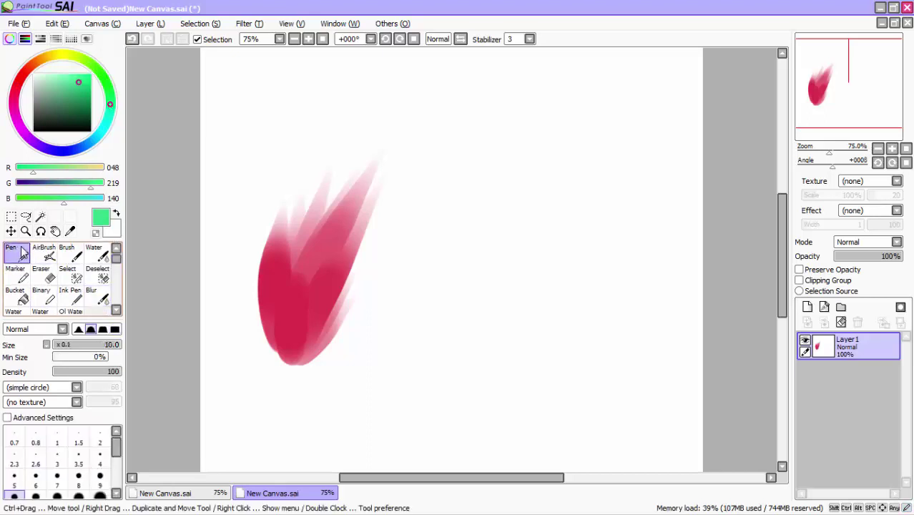
{"action": "left_click_drag", "start_coordinate": [246, 83], "coordinate": [251, 132]}
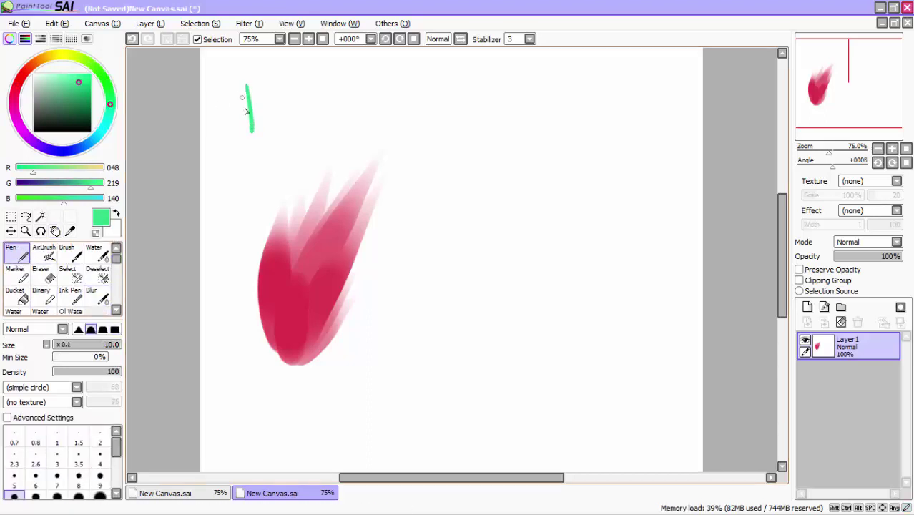
{"action": "left_click_drag", "start_coordinate": [221, 102], "coordinate": [288, 65]}
{"action": "mouse_move", "coordinate": [270, 127]}
{"action": "left_mouse_down"}
{"action": "mouse_move", "coordinate": [294, 118]}
{"action": "mouse_move", "coordinate": [286, 100]}
{"action": "left_mouse_up"}
{"action": "left_click_drag", "start_coordinate": [299, 83], "coordinate": [309, 114]}
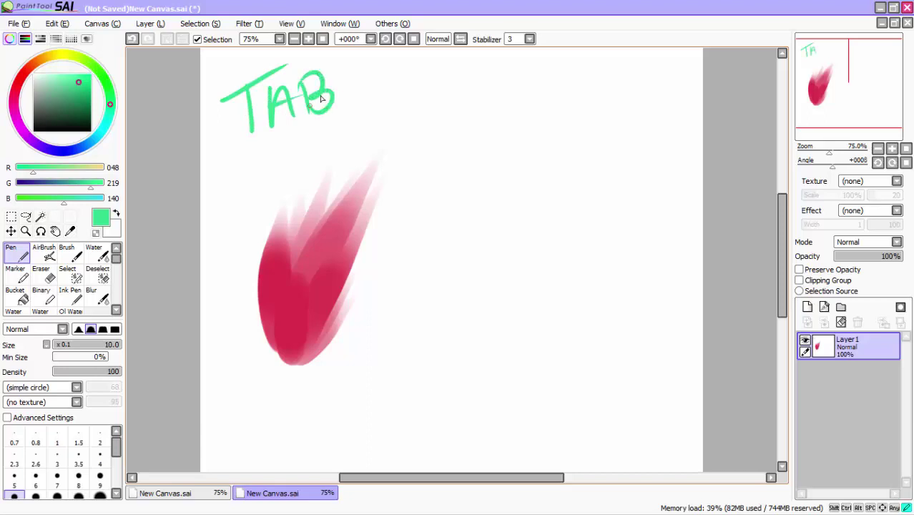
{"action": "mouse_move", "coordinate": [338, 71]}
{"action": "left_mouse_down"}
{"action": "mouse_move", "coordinate": [364, 108]}
{"action": "mouse_move", "coordinate": [384, 100]}
{"action": "mouse_move", "coordinate": [380, 83]}
{"action": "left_mouse_up"}
{"action": "mouse_move", "coordinate": [355, 78]}
{"action": "left_mouse_down"}
{"action": "mouse_move", "coordinate": [412, 71]}
{"action": "mouse_move", "coordinate": [405, 97]}
{"action": "left_mouse_up"}
{"action": "mouse_move", "coordinate": [387, 77]}
{"action": "left_mouse_down"}
{"action": "mouse_move", "coordinate": [406, 68]}
{"action": "mouse_move", "coordinate": [432, 99]}
{"action": "left_mouse_up"}
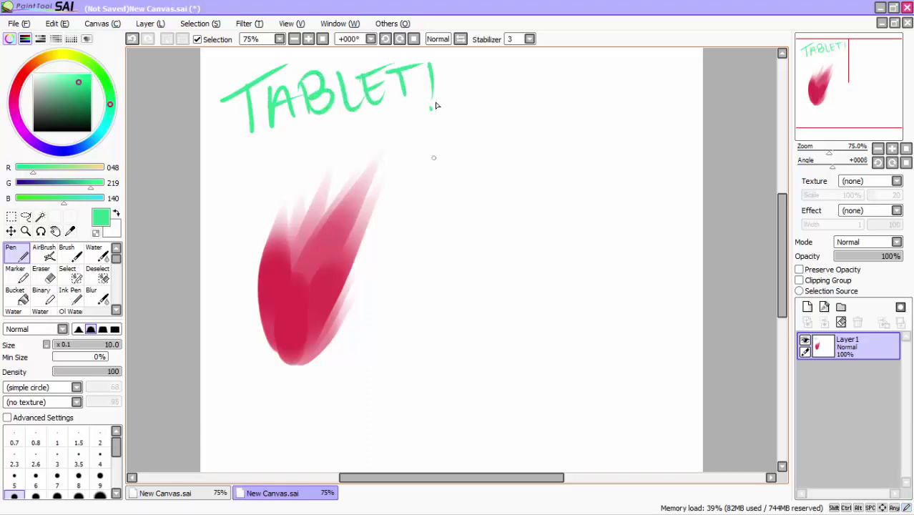
Draw a green arrow with the Pen pointing at the word "TABLET!".
{"action": "key", "text": "m"}
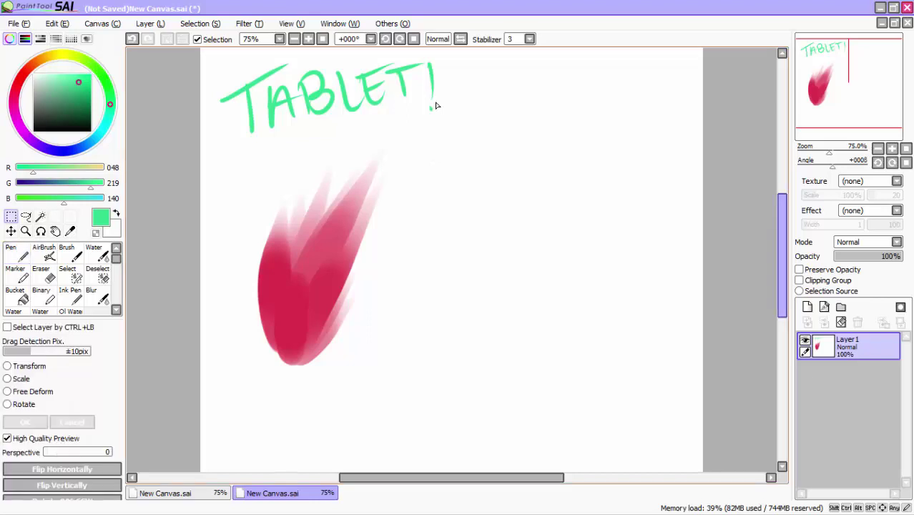
{"action": "key", "text": "n"}
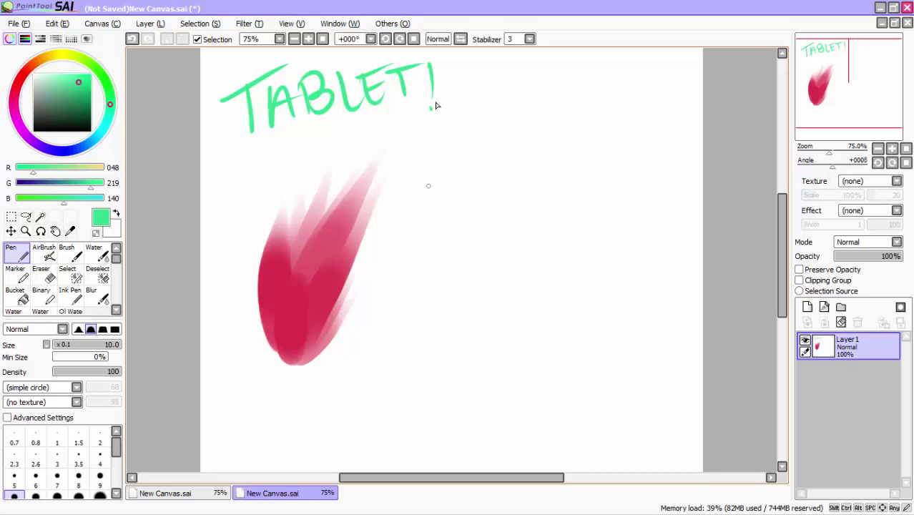
{"action": "mouse_move", "coordinate": [524, 90]}
{"action": "left_mouse_down"}
{"action": "mouse_move", "coordinate": [492, 75]}
{"action": "mouse_move", "coordinate": [500, 102]}
{"action": "left_mouse_up"}
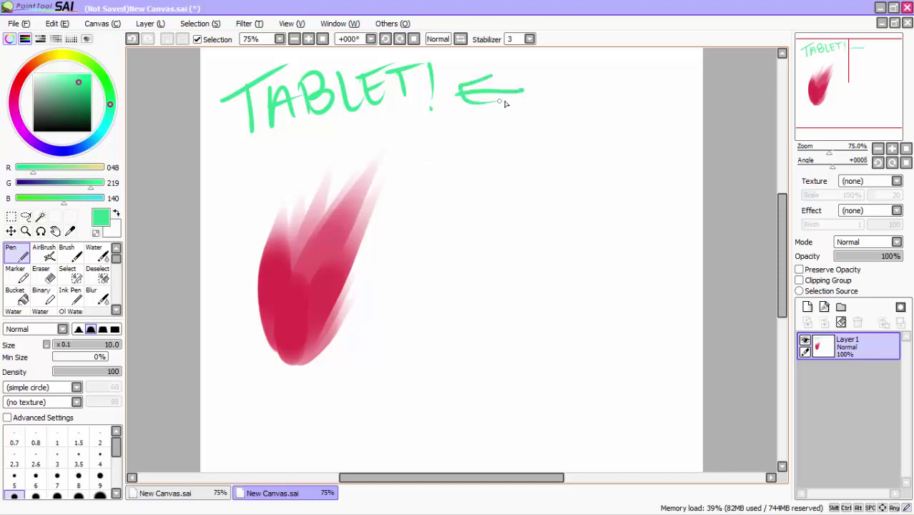
Handwrite "WACOM.COM" below the arrow and underline it with a curly flourish.
{"action": "mouse_move", "coordinate": [403, 138]}
{"action": "left_mouse_down"}
{"action": "mouse_move", "coordinate": [419, 157]}
{"action": "mouse_move", "coordinate": [438, 137]}
{"action": "mouse_move", "coordinate": [472, 176]}
{"action": "left_mouse_up"}
{"action": "mouse_move", "coordinate": [495, 137]}
{"action": "left_mouse_down"}
{"action": "mouse_move", "coordinate": [505, 171]}
{"action": "mouse_move", "coordinate": [517, 138]}
{"action": "left_mouse_up"}
{"action": "mouse_move", "coordinate": [531, 171]}
{"action": "left_mouse_down"}
{"action": "mouse_move", "coordinate": [544, 144]}
{"action": "mouse_move", "coordinate": [559, 170]}
{"action": "left_mouse_up"}
{"action": "left_click", "coordinate": [569, 164]}
{"action": "mouse_move", "coordinate": [601, 140]}
{"action": "left_mouse_down"}
{"action": "mouse_move", "coordinate": [607, 169]}
{"action": "mouse_move", "coordinate": [618, 143]}
{"action": "mouse_move", "coordinate": [671, 166]}
{"action": "left_mouse_up"}
{"action": "mouse_move", "coordinate": [472, 218]}
{"action": "left_mouse_down"}
{"action": "mouse_move", "coordinate": [628, 192]}
{"action": "mouse_move", "coordinate": [580, 194]}
{"action": "mouse_move", "coordinate": [516, 240]}
{"action": "left_mouse_up"}
Handwrite "BAMBOO" in green below the flourish.
{"action": "left_click_drag", "start_coordinate": [408, 266], "coordinate": [409, 307]}
{"action": "mouse_move", "coordinate": [409, 259]}
{"action": "left_mouse_down"}
{"action": "mouse_move", "coordinate": [411, 306]}
{"action": "mouse_move", "coordinate": [420, 287]}
{"action": "mouse_move", "coordinate": [412, 307]}
{"action": "left_mouse_up"}
{"action": "mouse_move", "coordinate": [438, 307]}
{"action": "left_mouse_down"}
{"action": "mouse_move", "coordinate": [449, 270]}
{"action": "mouse_move", "coordinate": [465, 307]}
{"action": "left_mouse_up"}
{"action": "mouse_move", "coordinate": [441, 293]}
{"action": "left_mouse_down"}
{"action": "mouse_move", "coordinate": [473, 275]}
{"action": "mouse_move", "coordinate": [479, 283]}
{"action": "mouse_move", "coordinate": [496, 265]}
{"action": "mouse_move", "coordinate": [502, 302]}
{"action": "left_mouse_up"}
{"action": "mouse_move", "coordinate": [510, 270]}
{"action": "left_mouse_down"}
{"action": "mouse_move", "coordinate": [514, 300]}
{"action": "mouse_move", "coordinate": [541, 269]}
{"action": "mouse_move", "coordinate": [578, 266]}
{"action": "left_mouse_up"}
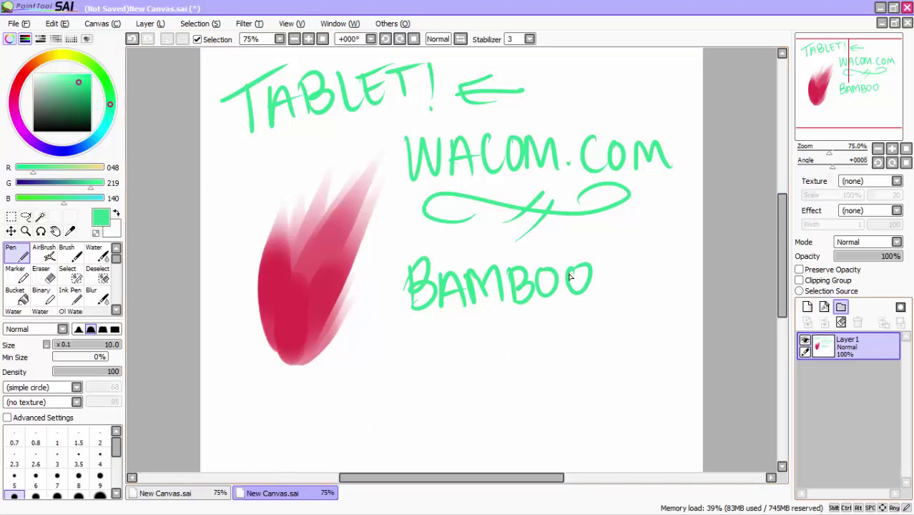
Clear the layer and draw a dense bundle of thin, tapering green Pen strokes rising diagonally across the canvas.
{"action": "left_click", "coordinate": [841, 322]}
{"action": "left_click_drag", "start_coordinate": [295, 357], "coordinate": [468, 150]}
{"action": "mouse_move", "coordinate": [296, 357]}
{"action": "left_mouse_down"}
{"action": "mouse_move", "coordinate": [422, 178]}
{"action": "mouse_move", "coordinate": [418, 206]}
{"action": "mouse_move", "coordinate": [384, 229]}
{"action": "left_mouse_up"}
{"action": "left_click_drag", "start_coordinate": [320, 336], "coordinate": [384, 225]}
{"action": "left_click_drag", "start_coordinate": [315, 319], "coordinate": [394, 217]}
{"action": "left_click_drag", "start_coordinate": [301, 362], "coordinate": [394, 206]}
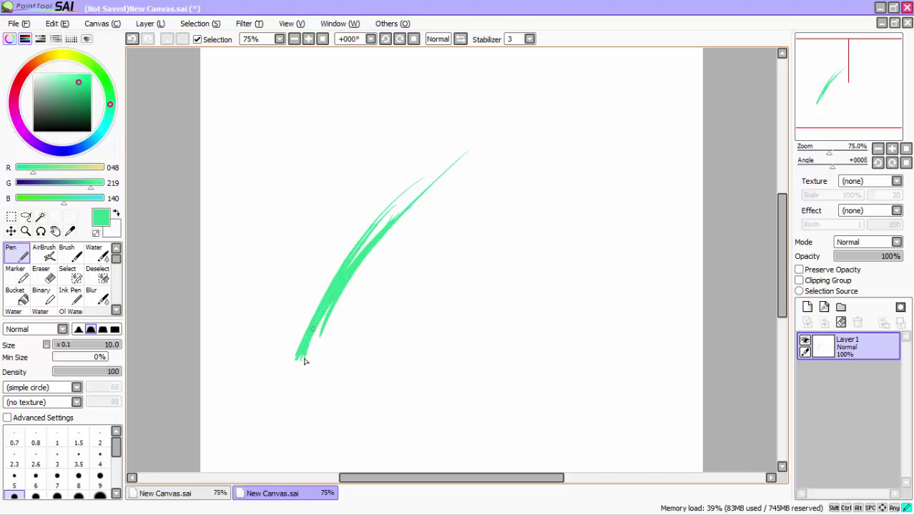
{"action": "left_click_drag", "start_coordinate": [303, 332], "coordinate": [369, 212]}
{"action": "left_click_drag", "start_coordinate": [299, 376], "coordinate": [375, 203]}
{"action": "left_click_drag", "start_coordinate": [316, 299], "coordinate": [383, 193]}
{"action": "left_click_drag", "start_coordinate": [288, 364], "coordinate": [362, 202]}
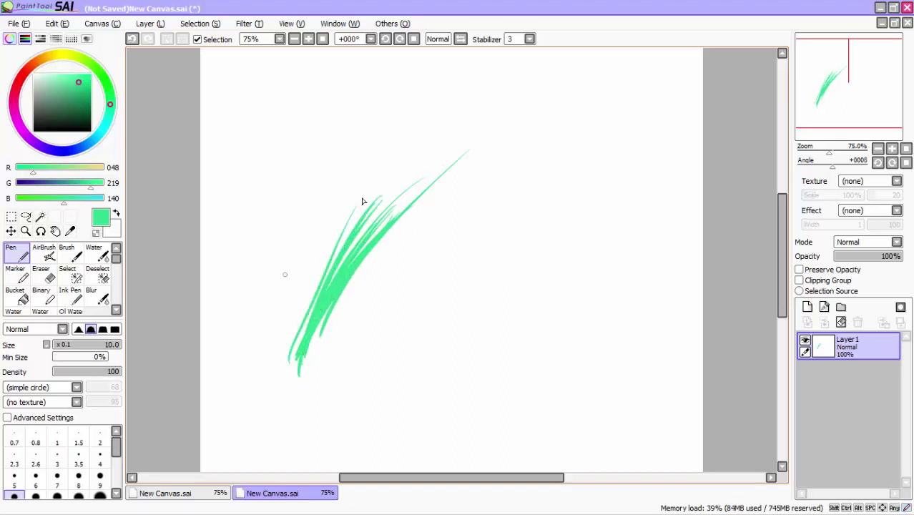
Set the AirBrush's minimum size to 100% and switch back to the Pen.
{"action": "left_click", "coordinate": [47, 256]}
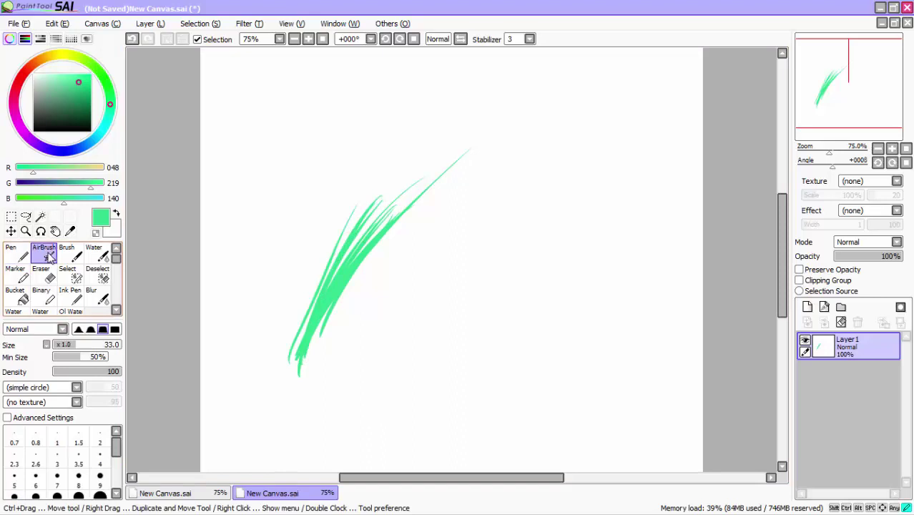
{"action": "mouse_move", "coordinate": [84, 361]}
{"action": "left_mouse_down"}
{"action": "mouse_move", "coordinate": [99, 361]}
{"action": "mouse_move", "coordinate": [60, 361]}
{"action": "mouse_move", "coordinate": [100, 361]}
{"action": "mouse_move", "coordinate": [81, 363]}
{"action": "left_mouse_up"}
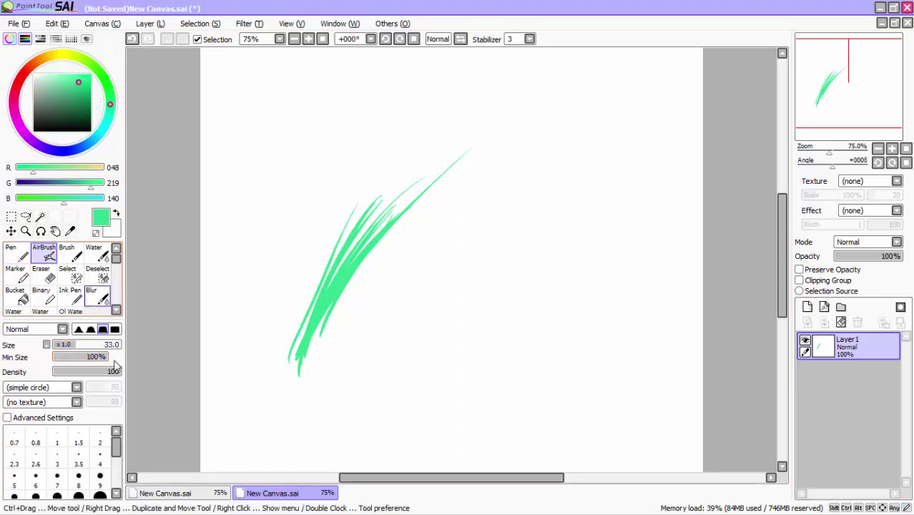
{"action": "left_click", "coordinate": [22, 255]}
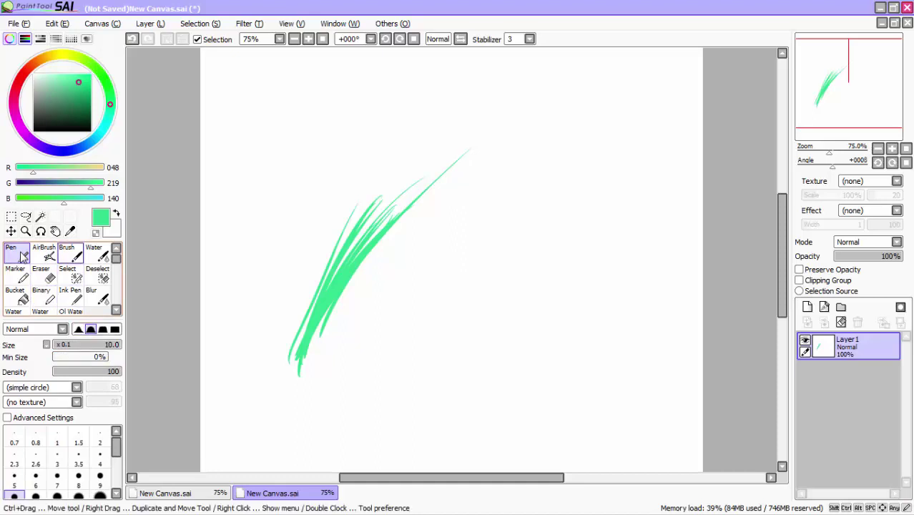
Draw a few thin green test strokes with the Brush tool beside the bundle of Pen strokes.
{"action": "left_click", "coordinate": [69, 256]}
{"action": "left_click_drag", "start_coordinate": [226, 261], "coordinate": [350, 133]}
{"action": "mouse_move", "coordinate": [328, 182]}
{"action": "left_mouse_down"}
{"action": "mouse_move", "coordinate": [243, 236]}
{"action": "mouse_move", "coordinate": [220, 267]}
{"action": "left_mouse_up"}
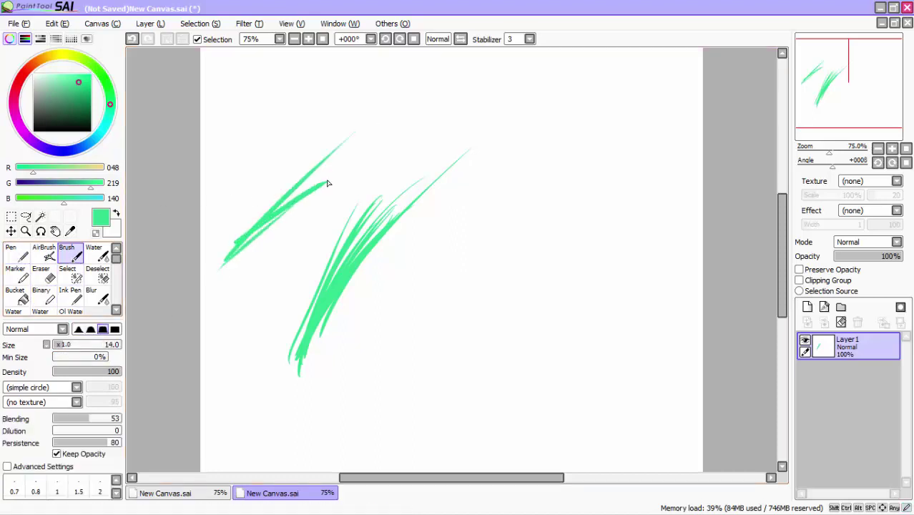
Set the Brush size to 100, clear the layer and paint broad, tapering green strokes diagonally across the canvas.
{"action": "left_click_drag", "start_coordinate": [107, 345], "coordinate": [130, 340]}
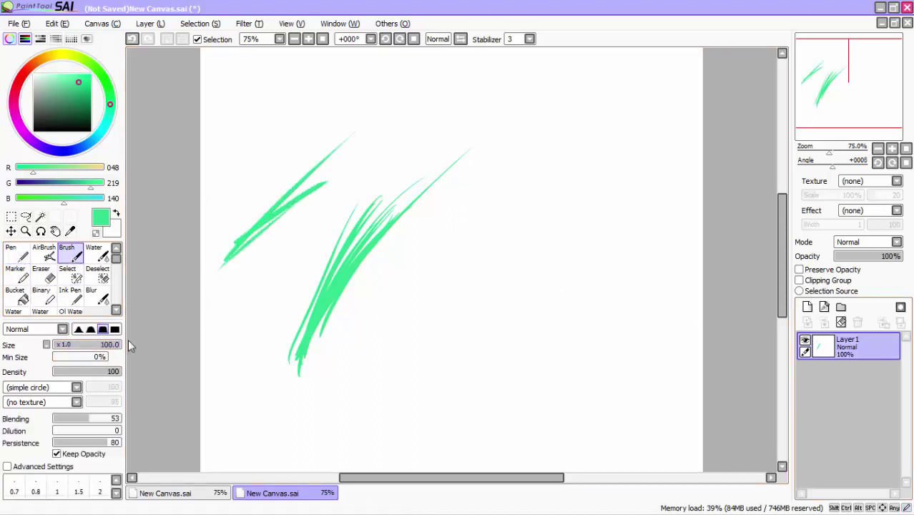
{"action": "left_click", "coordinate": [840, 322]}
{"action": "left_click_drag", "start_coordinate": [318, 390], "coordinate": [489, 174]}
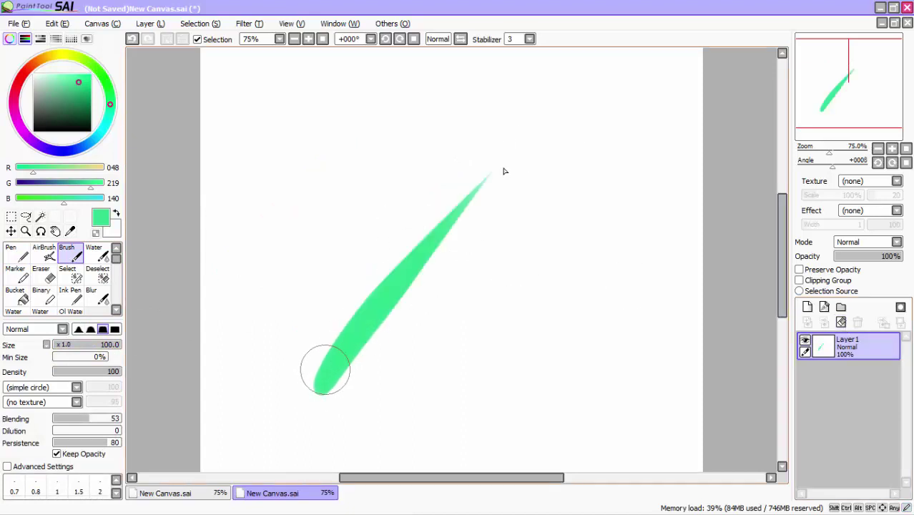
{"action": "left_click_drag", "start_coordinate": [322, 386], "coordinate": [444, 191]}
{"action": "left_click_drag", "start_coordinate": [321, 386], "coordinate": [401, 212]}
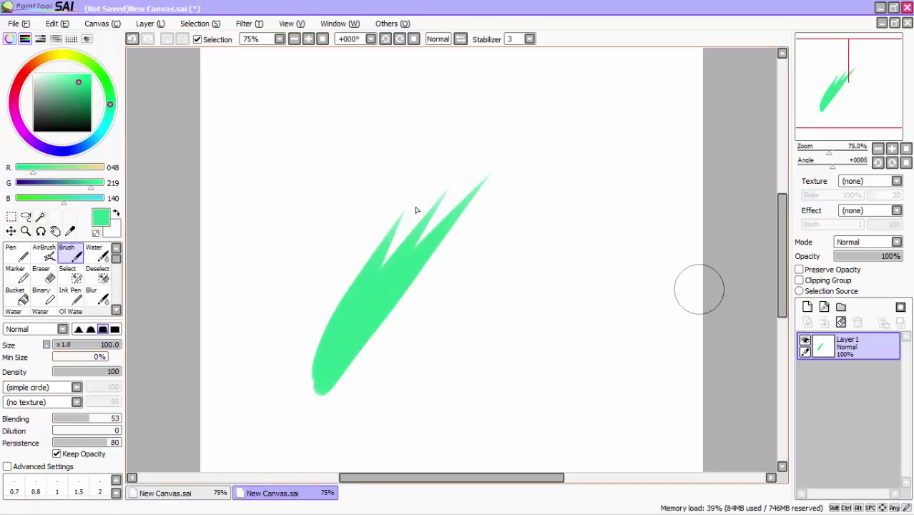
Clear the layer and paint a fan of tapering green Brush strokes in the canvas's upper-left area.
{"action": "left_click", "coordinate": [841, 322]}
{"action": "left_click_drag", "start_coordinate": [250, 193], "coordinate": [327, 87]}
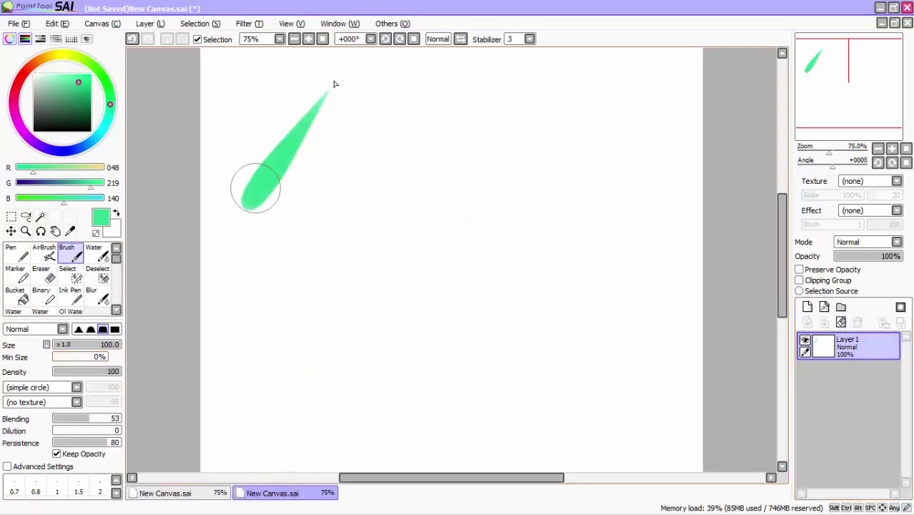
{"action": "mouse_move", "coordinate": [247, 197]}
{"action": "left_mouse_down"}
{"action": "mouse_move", "coordinate": [290, 118]}
{"action": "mouse_move", "coordinate": [273, 118]}
{"action": "mouse_move", "coordinate": [275, 80]}
{"action": "left_mouse_up"}
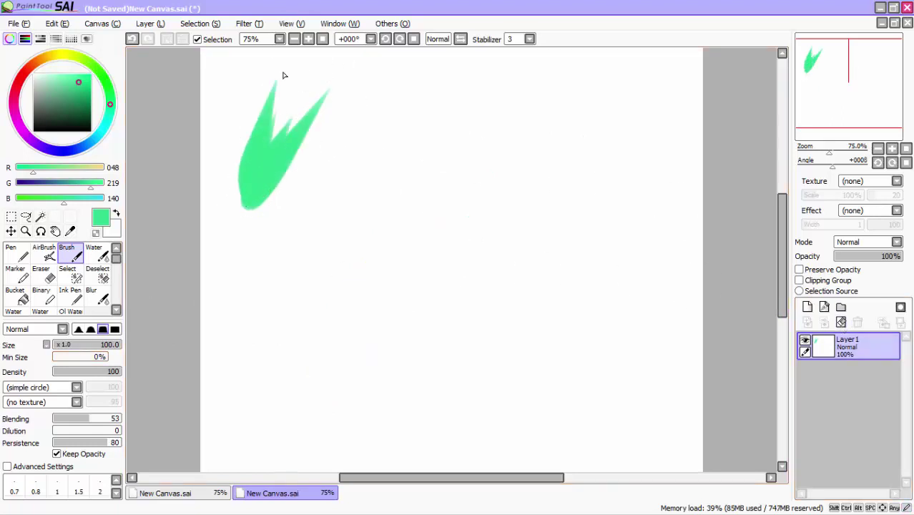
{"action": "mouse_move", "coordinate": [244, 194]}
{"action": "left_mouse_down"}
{"action": "mouse_move", "coordinate": [313, 83]}
{"action": "mouse_move", "coordinate": [309, 143]}
{"action": "mouse_move", "coordinate": [326, 127]}
{"action": "left_mouse_up"}
{"action": "left_click_drag", "start_coordinate": [262, 196], "coordinate": [263, 88]}
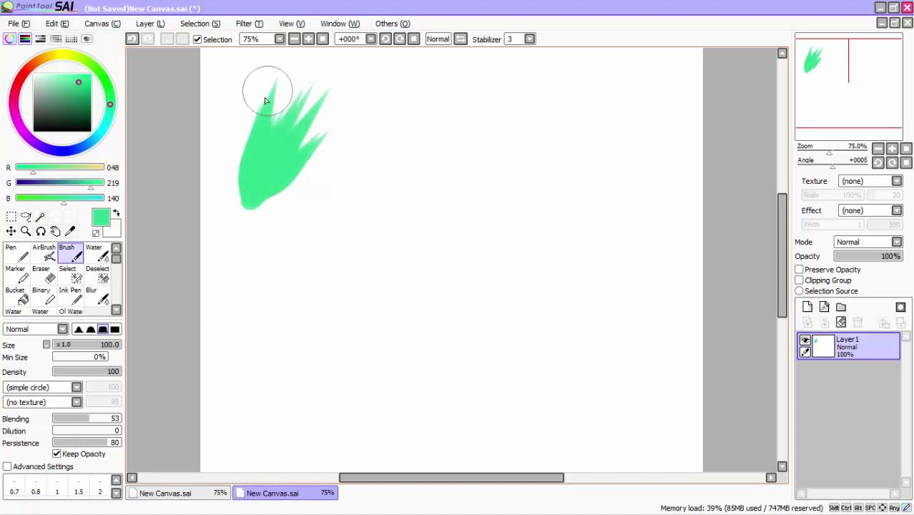
{"action": "left_click_drag", "start_coordinate": [241, 207], "coordinate": [259, 86]}
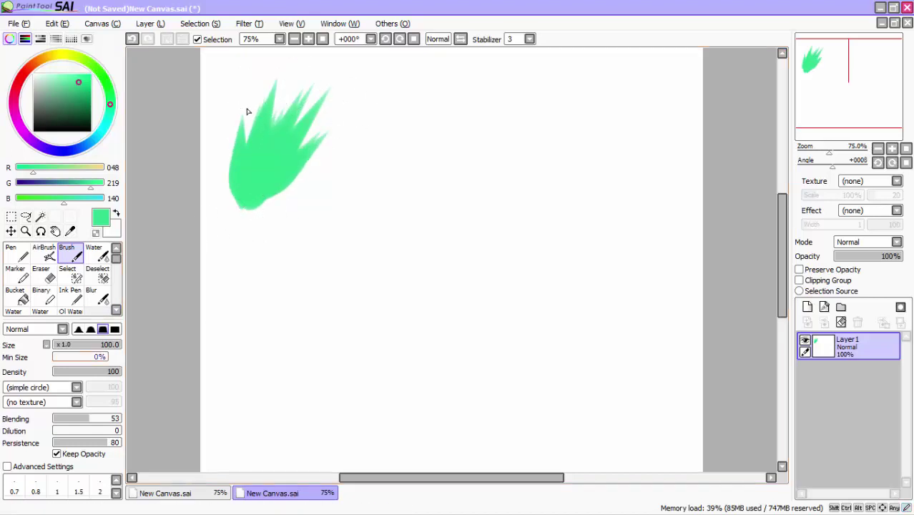
Set the Brush's minimum size to 28% and paint a second fan of green strokes beside the first one.
{"action": "left_click_drag", "start_coordinate": [56, 356], "coordinate": [72, 363]}
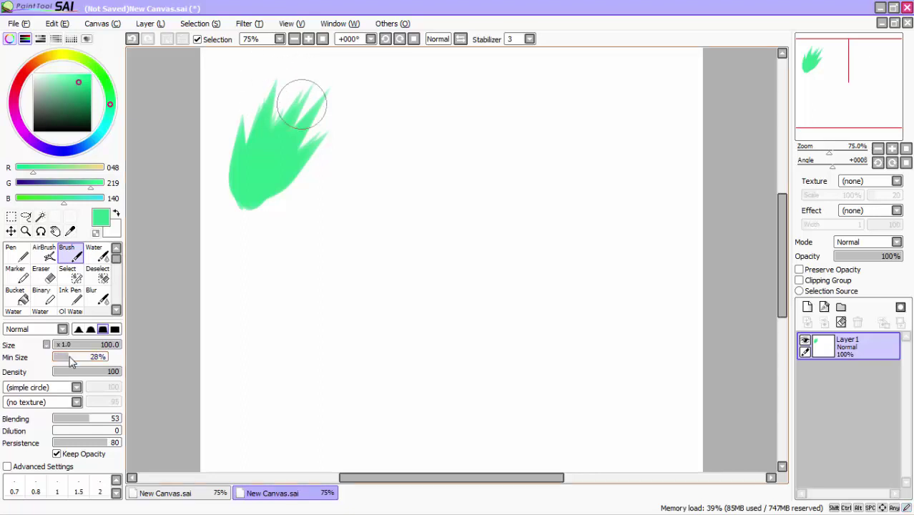
{"action": "mouse_move", "coordinate": [369, 198]}
{"action": "left_mouse_down"}
{"action": "mouse_move", "coordinate": [419, 91]}
{"action": "mouse_move", "coordinate": [367, 211]}
{"action": "mouse_move", "coordinate": [371, 177]}
{"action": "mouse_move", "coordinate": [420, 74]}
{"action": "mouse_move", "coordinate": [379, 171]}
{"action": "mouse_move", "coordinate": [432, 117]}
{"action": "left_mouse_up"}
Set the Brush's minimum size to 100% and paint a large mass of broad green strokes beside the two fans.
{"action": "left_click", "coordinate": [84, 358]}
{"action": "left_click_drag", "start_coordinate": [84, 358], "coordinate": [115, 358]}
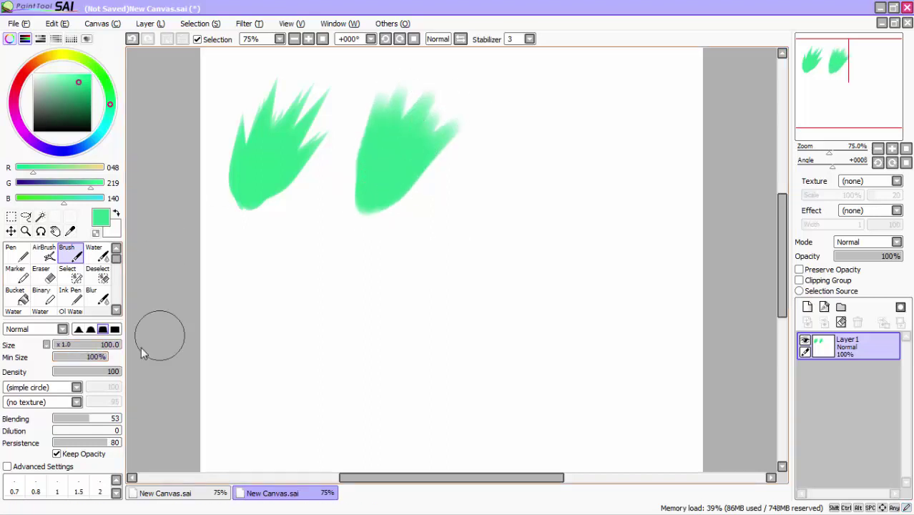
{"action": "left_click_drag", "start_coordinate": [507, 211], "coordinate": [598, 104]}
{"action": "mouse_move", "coordinate": [597, 104]}
{"action": "left_mouse_down"}
{"action": "mouse_move", "coordinate": [516, 208]}
{"action": "mouse_move", "coordinate": [520, 230]}
{"action": "mouse_move", "coordinate": [563, 206]}
{"action": "mouse_move", "coordinate": [531, 271]}
{"action": "mouse_move", "coordinate": [567, 191]}
{"action": "mouse_move", "coordinate": [557, 196]}
{"action": "mouse_move", "coordinate": [587, 152]}
{"action": "mouse_move", "coordinate": [541, 204]}
{"action": "mouse_move", "coordinate": [562, 67]}
{"action": "mouse_move", "coordinate": [533, 180]}
{"action": "mouse_move", "coordinate": [570, 192]}
{"action": "mouse_move", "coordinate": [604, 311]}
{"action": "mouse_move", "coordinate": [581, 347]}
{"action": "left_mouse_up"}
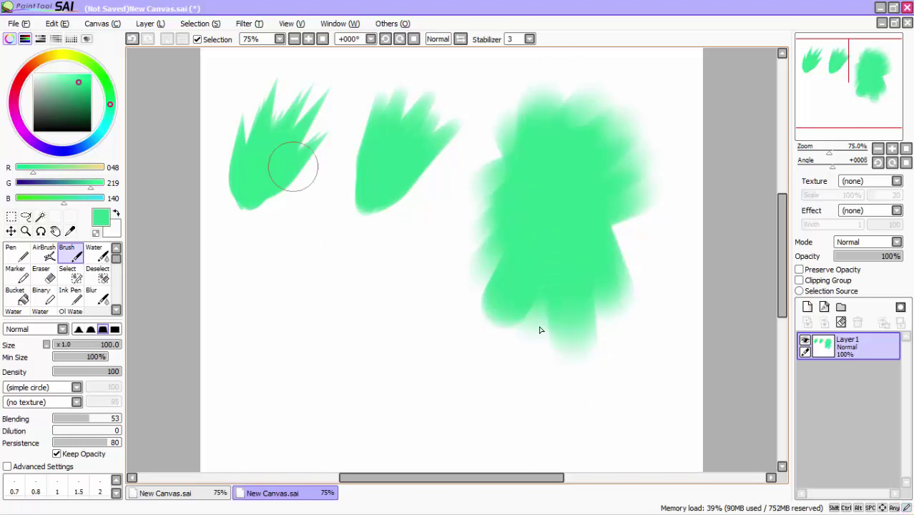
Paint a thick green loop over the first fan of strokes and clear the layer.
{"action": "mouse_move", "coordinate": [310, 76]}
{"action": "left_mouse_down"}
{"action": "mouse_move", "coordinate": [278, 71]}
{"action": "mouse_move", "coordinate": [321, 131]}
{"action": "mouse_move", "coordinate": [296, 78]}
{"action": "mouse_move", "coordinate": [357, 91]}
{"action": "mouse_move", "coordinate": [330, 92]}
{"action": "left_mouse_up"}
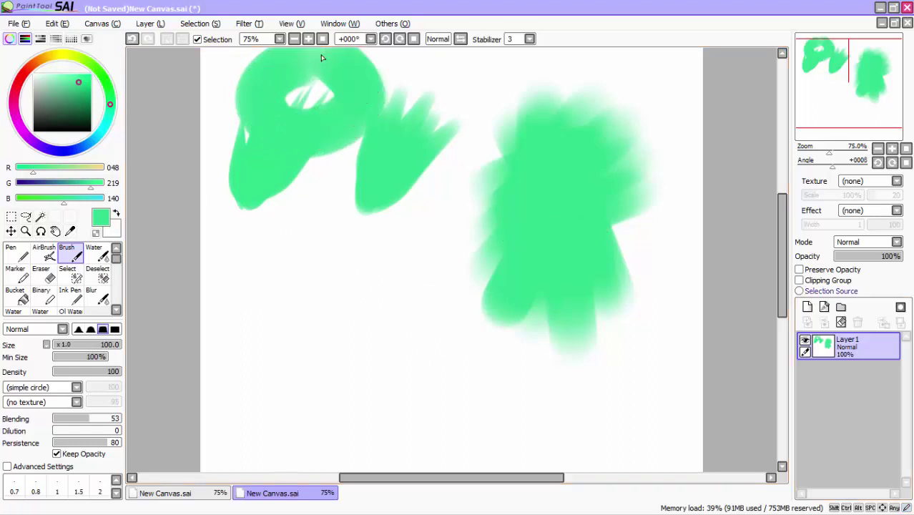
{"action": "left_click", "coordinate": [841, 322]}
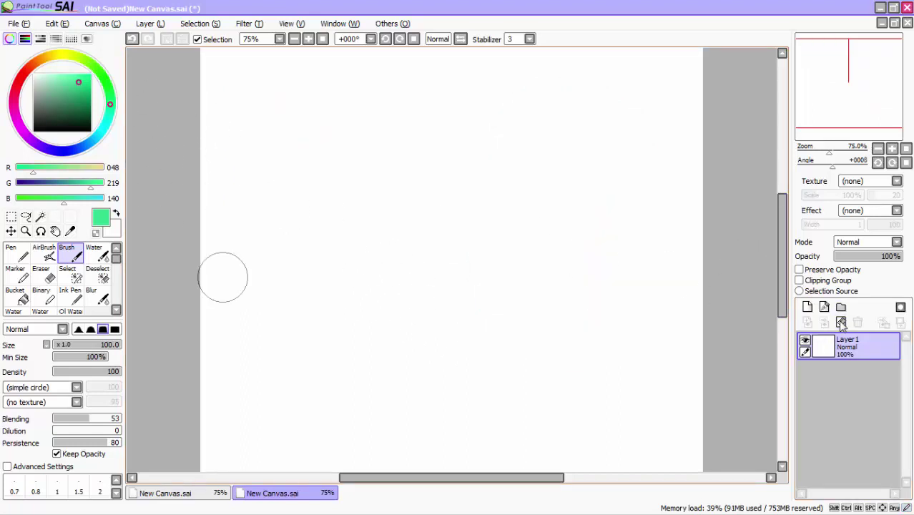
Hide Layer2, Layer3 and Layer4 in the discussion topics canvas and return to the blank test canvas.
{"action": "left_click", "coordinate": [184, 492]}
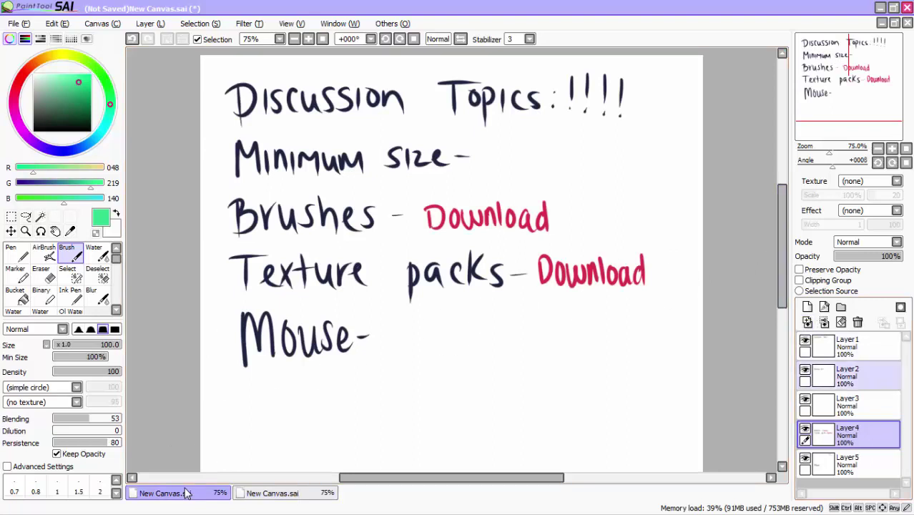
{"action": "left_click", "coordinate": [805, 370]}
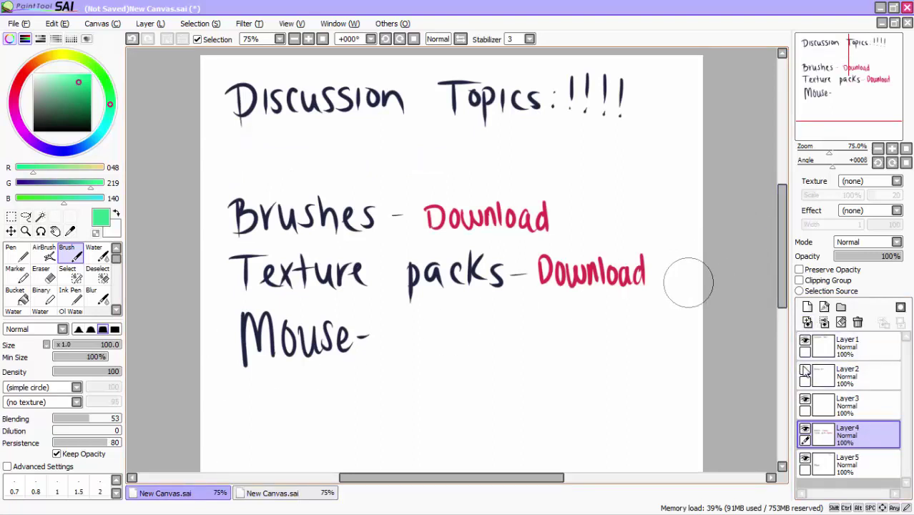
{"action": "left_click", "coordinate": [279, 493]}
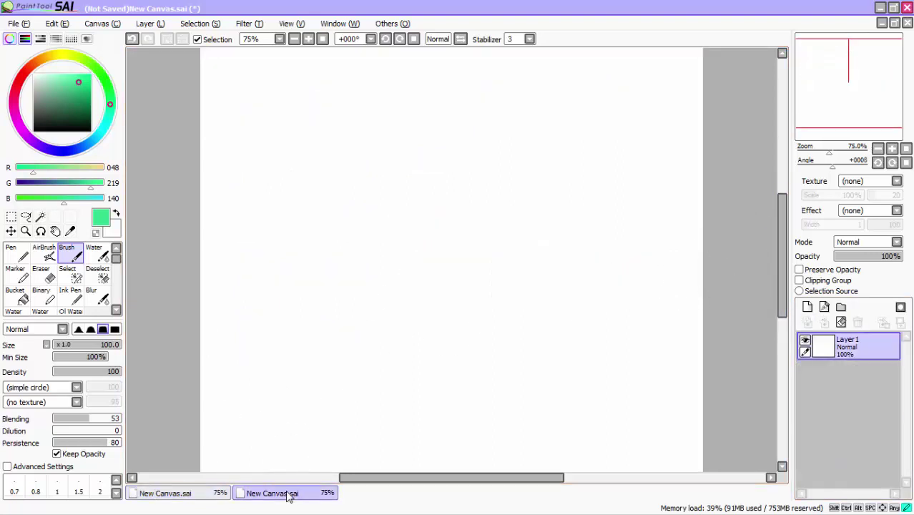
{"action": "left_click", "coordinate": [196, 491]}
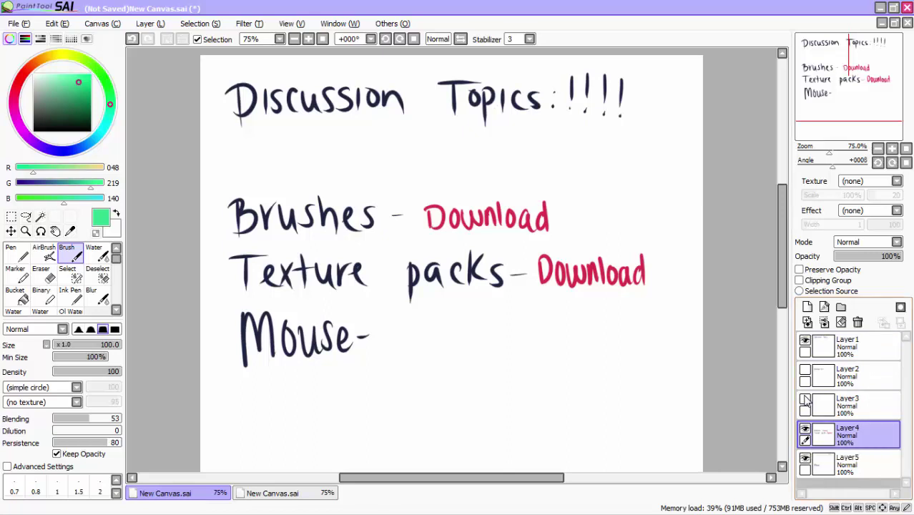
{"action": "left_click", "coordinate": [805, 429]}
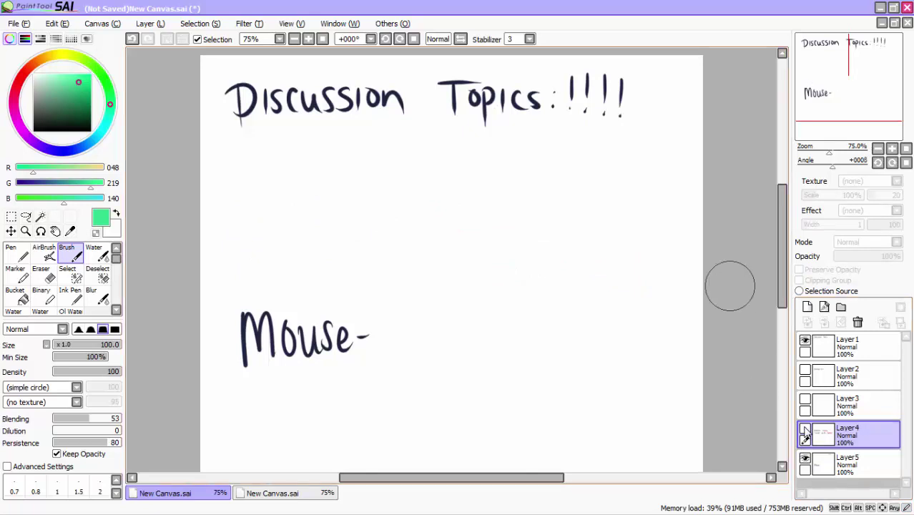
{"action": "left_click", "coordinate": [277, 493]}
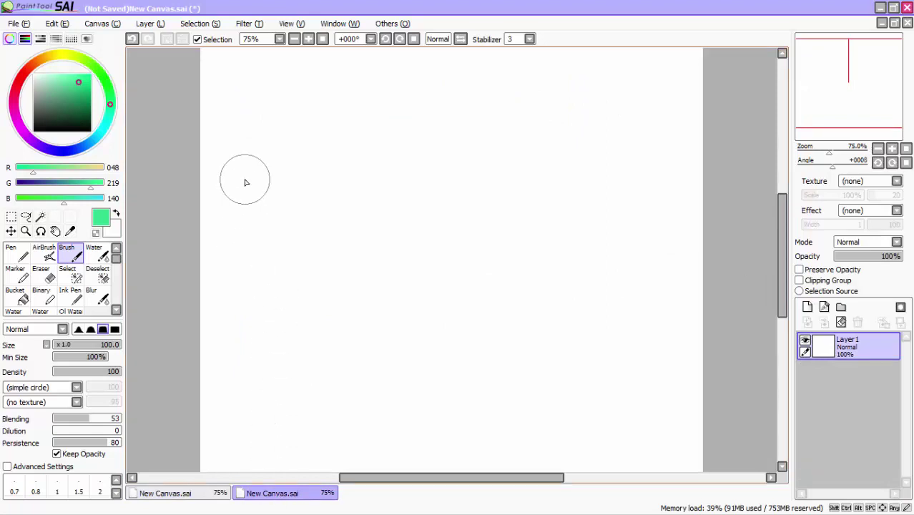
Set the Brush size to 51, paint a wide green zigzag across the upper canvas and undo the extra stroke below it.
{"action": "left_click", "coordinate": [14, 255]}
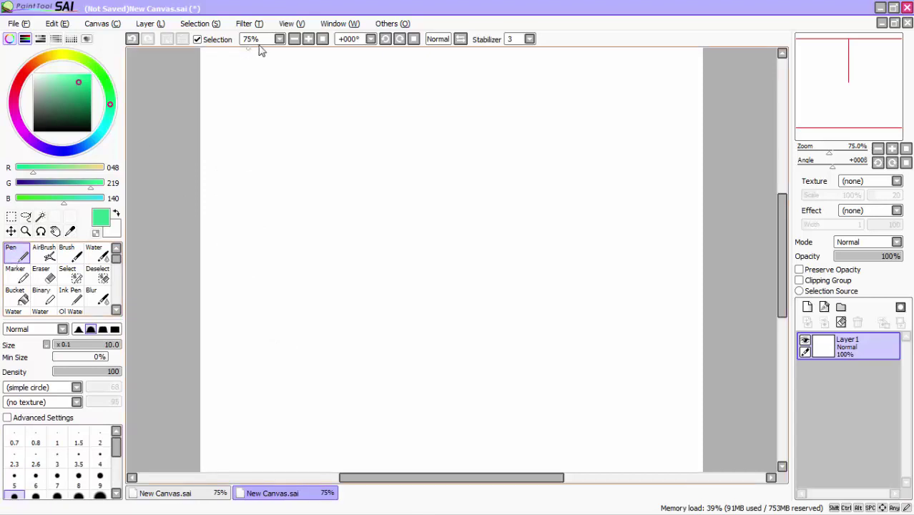
{"action": "left_click", "coordinate": [68, 255]}
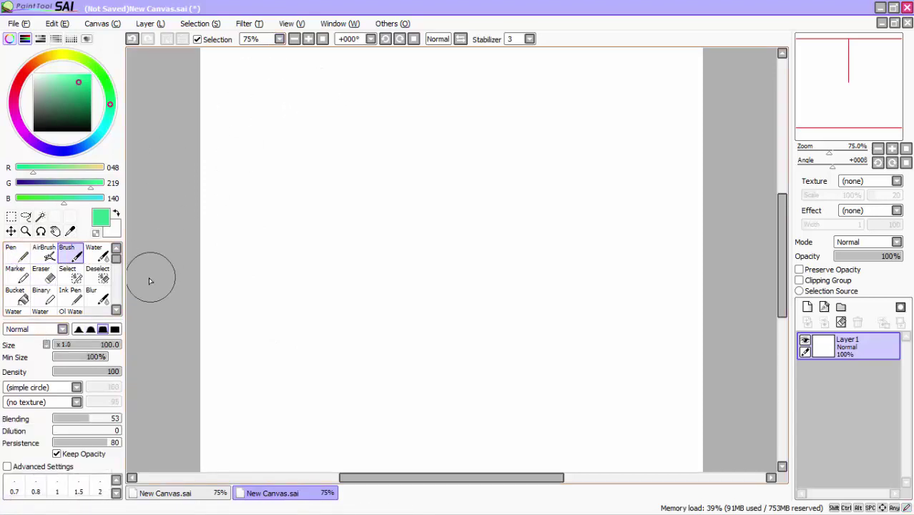
{"action": "left_click", "coordinate": [90, 344]}
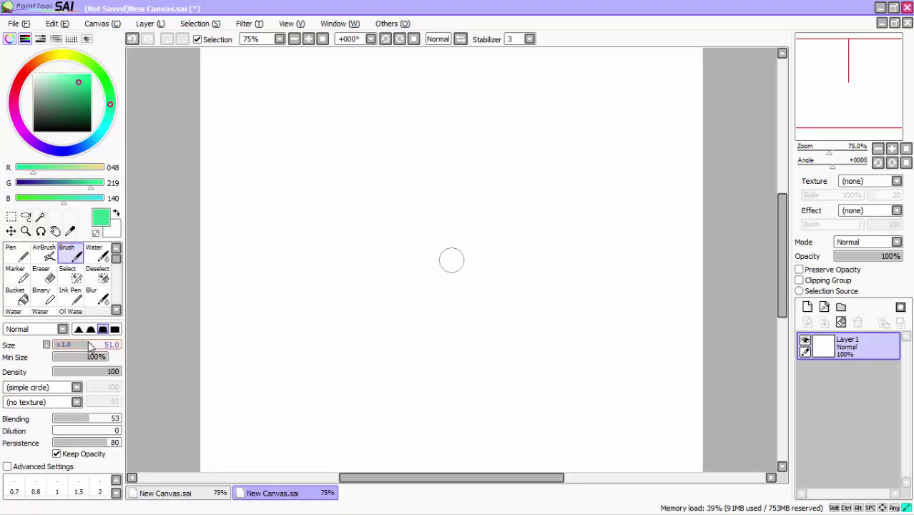
{"action": "mouse_move", "coordinate": [261, 94]}
{"action": "left_mouse_down"}
{"action": "mouse_move", "coordinate": [273, 211]}
{"action": "mouse_move", "coordinate": [324, 65]}
{"action": "mouse_move", "coordinate": [342, 225]}
{"action": "mouse_move", "coordinate": [388, 64]}
{"action": "mouse_move", "coordinate": [420, 163]}
{"action": "mouse_move", "coordinate": [440, 74]}
{"action": "mouse_move", "coordinate": [481, 177]}
{"action": "mouse_move", "coordinate": [502, 108]}
{"action": "mouse_move", "coordinate": [535, 148]}
{"action": "mouse_move", "coordinate": [575, 148]}
{"action": "mouse_move", "coordinate": [580, 102]}
{"action": "mouse_move", "coordinate": [619, 162]}
{"action": "left_mouse_up"}
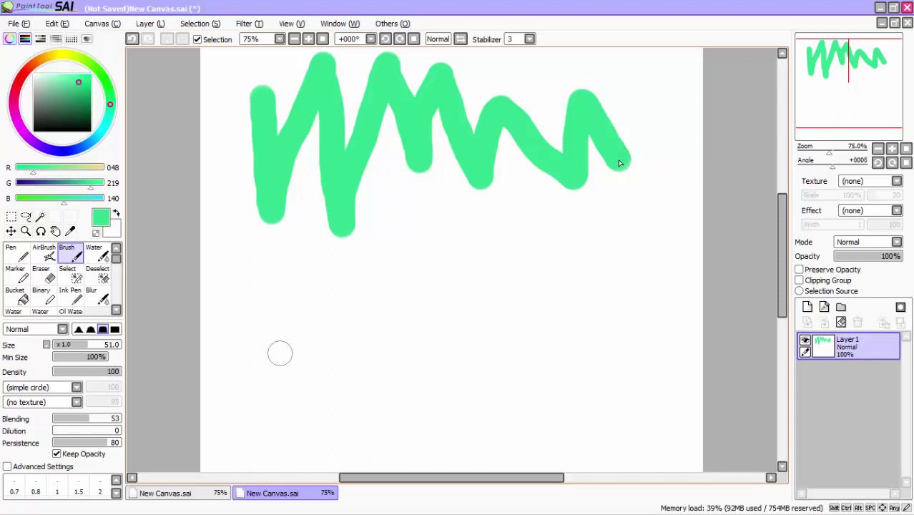
{"action": "mouse_move", "coordinate": [420, 215]}
{"action": "left_mouse_down"}
{"action": "mouse_move", "coordinate": [419, 226]}
{"action": "mouse_move", "coordinate": [460, 233]}
{"action": "left_mouse_up"}
{"action": "key", "text": "ctrl+z"}
Set the Brush's minimum size to 0%, scribble over the zigzag and write "mouse" beneath it at size 24.
{"action": "left_click_drag", "start_coordinate": [76, 356], "coordinate": [53, 361]}
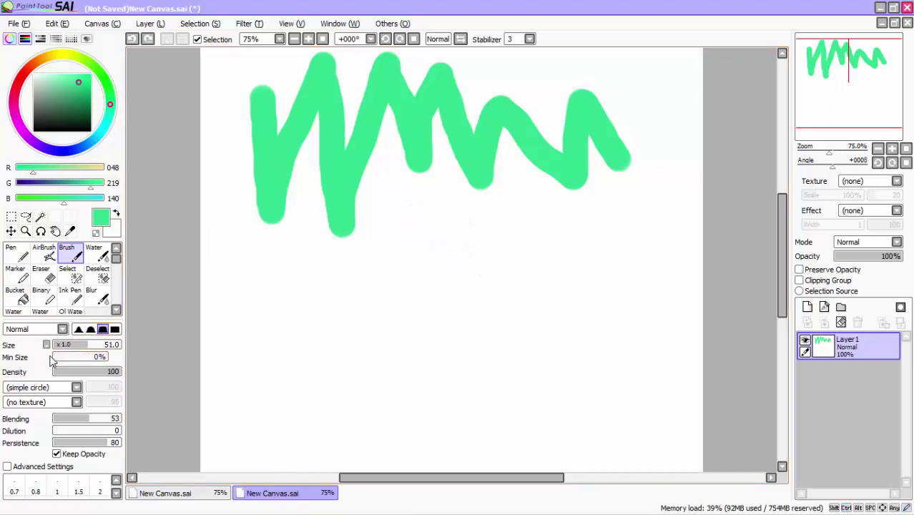
{"action": "mouse_move", "coordinate": [402, 227]}
{"action": "left_mouse_down"}
{"action": "mouse_move", "coordinate": [587, 225]}
{"action": "mouse_move", "coordinate": [413, 189]}
{"action": "mouse_move", "coordinate": [553, 140]}
{"action": "mouse_move", "coordinate": [579, 56]}
{"action": "mouse_move", "coordinate": [505, 110]}
{"action": "mouse_move", "coordinate": [685, 124]}
{"action": "mouse_move", "coordinate": [631, 201]}
{"action": "mouse_move", "coordinate": [546, 173]}
{"action": "mouse_move", "coordinate": [639, 197]}
{"action": "mouse_move", "coordinate": [448, 207]}
{"action": "mouse_move", "coordinate": [286, 201]}
{"action": "mouse_move", "coordinate": [469, 153]}
{"action": "mouse_move", "coordinate": [193, 222]}
{"action": "mouse_move", "coordinate": [379, 154]}
{"action": "mouse_move", "coordinate": [196, 201]}
{"action": "mouse_move", "coordinate": [348, 115]}
{"action": "mouse_move", "coordinate": [327, 97]}
{"action": "mouse_move", "coordinate": [144, 241]}
{"action": "mouse_move", "coordinate": [363, 170]}
{"action": "left_mouse_up"}
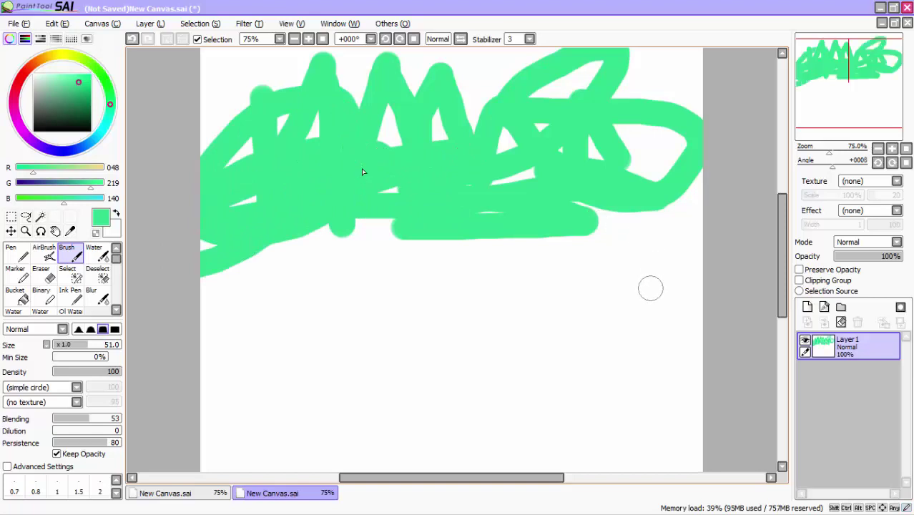
{"action": "mouse_move", "coordinate": [451, 259]}
{"action": "left_mouse_down"}
{"action": "mouse_move", "coordinate": [473, 250]}
{"action": "mouse_move", "coordinate": [514, 276]}
{"action": "mouse_move", "coordinate": [533, 251]}
{"action": "mouse_move", "coordinate": [516, 267]}
{"action": "mouse_move", "coordinate": [547, 257]}
{"action": "left_mouse_up"}
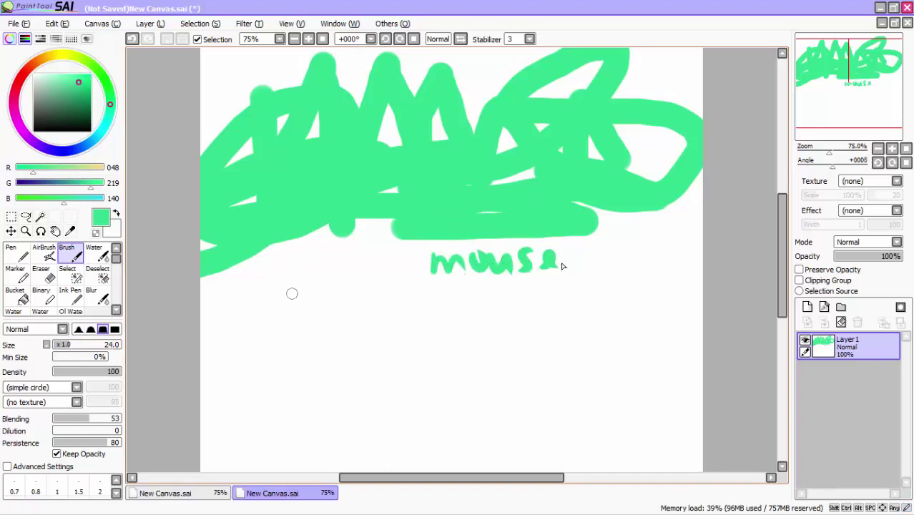
Draw a zigzag row of tapering strokes across the lower canvas and paint over it with the Brush size set to 57.
{"action": "mouse_move", "coordinate": [222, 433]}
{"action": "left_mouse_down"}
{"action": "mouse_move", "coordinate": [273, 317]}
{"action": "mouse_move", "coordinate": [313, 470]}
{"action": "mouse_move", "coordinate": [335, 315]}
{"action": "mouse_move", "coordinate": [396, 444]}
{"action": "mouse_move", "coordinate": [386, 424]}
{"action": "mouse_move", "coordinate": [424, 314]}
{"action": "mouse_move", "coordinate": [422, 333]}
{"action": "mouse_move", "coordinate": [473, 433]}
{"action": "mouse_move", "coordinate": [530, 343]}
{"action": "mouse_move", "coordinate": [578, 415]}
{"action": "left_mouse_up"}
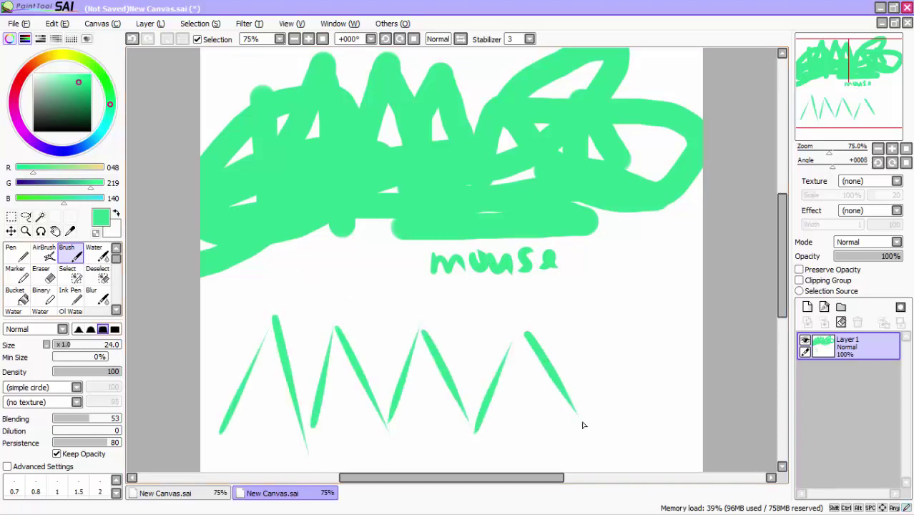
{"action": "left_click", "coordinate": [79, 345]}
{"action": "mouse_move", "coordinate": [219, 433]}
{"action": "left_mouse_down"}
{"action": "mouse_move", "coordinate": [268, 348]}
{"action": "mouse_move", "coordinate": [275, 314]}
{"action": "mouse_move", "coordinate": [315, 451]}
{"action": "mouse_move", "coordinate": [350, 313]}
{"action": "mouse_move", "coordinate": [342, 316]}
{"action": "mouse_move", "coordinate": [413, 422]}
{"action": "mouse_move", "coordinate": [397, 425]}
{"action": "mouse_move", "coordinate": [425, 341]}
{"action": "mouse_move", "coordinate": [478, 428]}
{"action": "mouse_move", "coordinate": [519, 336]}
{"action": "mouse_move", "coordinate": [569, 419]}
{"action": "left_mouse_up"}
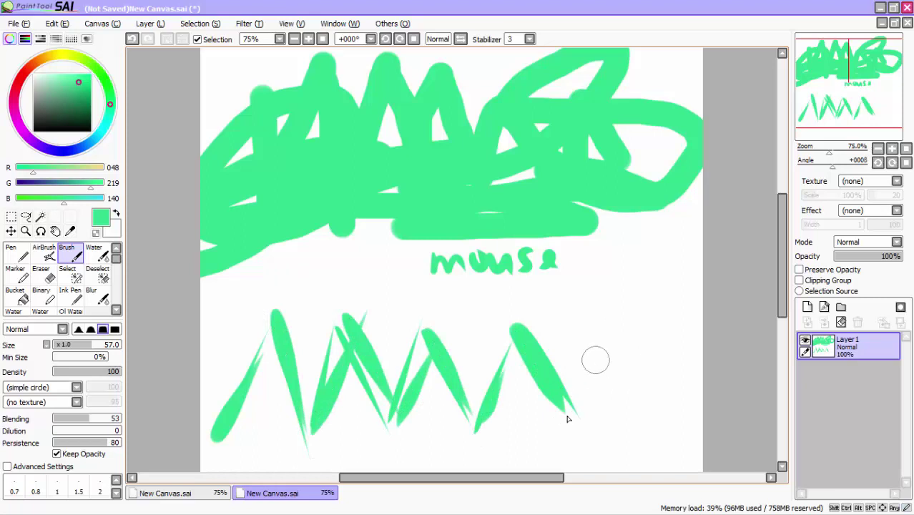
Paint a letter T beside the tapering strokes and a letter M beside the word "mouse".
{"action": "mouse_move", "coordinate": [604, 354]}
{"action": "left_mouse_down"}
{"action": "mouse_move", "coordinate": [579, 367]}
{"action": "mouse_move", "coordinate": [638, 343]}
{"action": "left_mouse_up"}
{"action": "mouse_move", "coordinate": [608, 282]}
{"action": "left_mouse_down"}
{"action": "mouse_move", "coordinate": [627, 268]}
{"action": "mouse_move", "coordinate": [653, 283]}
{"action": "left_mouse_up"}
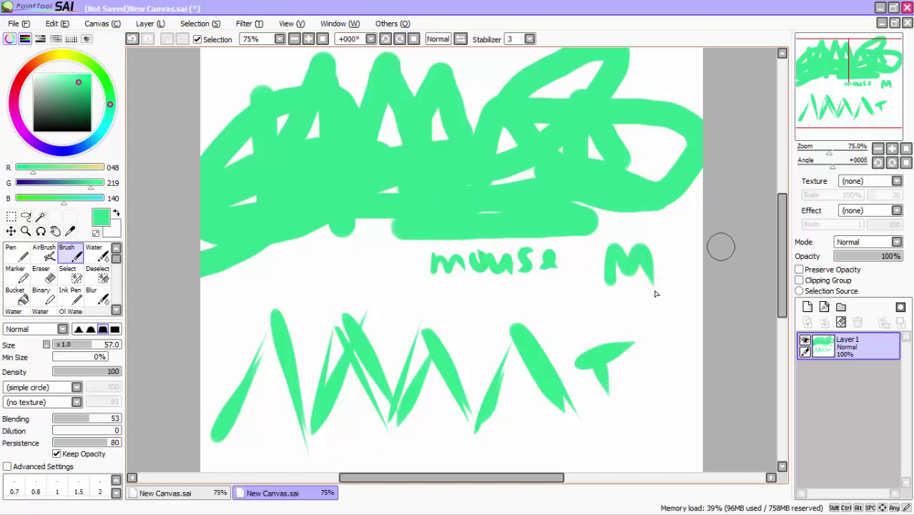
{"action": "mouse_move", "coordinate": [783, 266]}
{"action": "left_mouse_down"}
{"action": "mouse_move", "coordinate": [783, 256]}
{"action": "mouse_move", "coordinate": [783, 266]}
{"action": "left_mouse_up"}
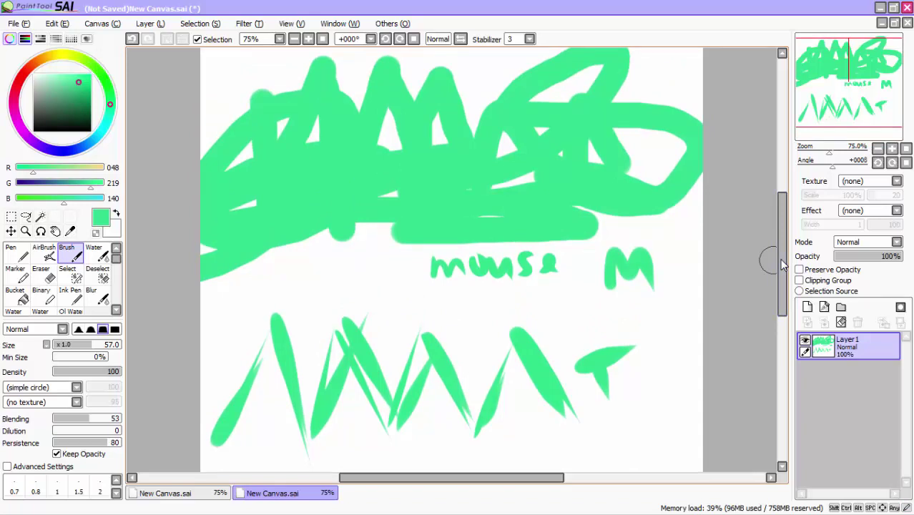
{"action": "left_click_drag", "start_coordinate": [783, 264], "coordinate": [784, 236]}
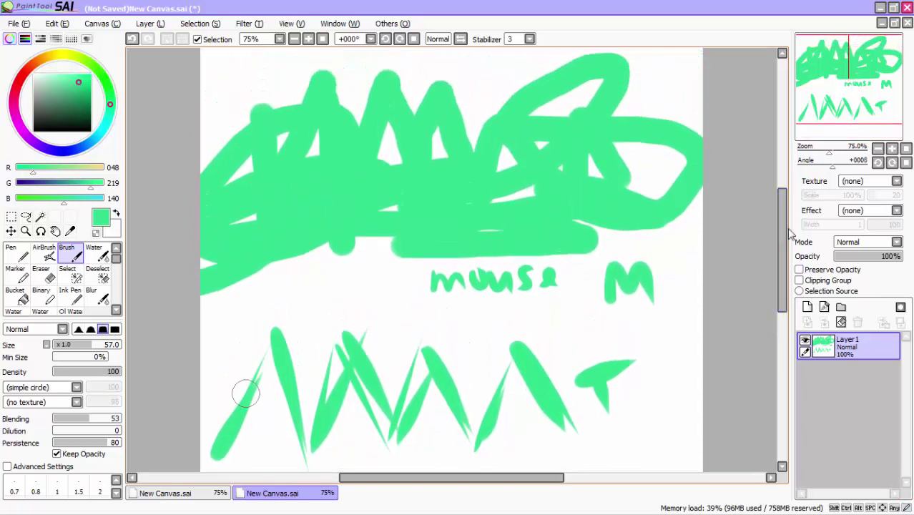
Switch to the discussion topics canvas and hide Layer5, which holds the "Mouse" topic.
{"action": "left_click", "coordinate": [200, 494]}
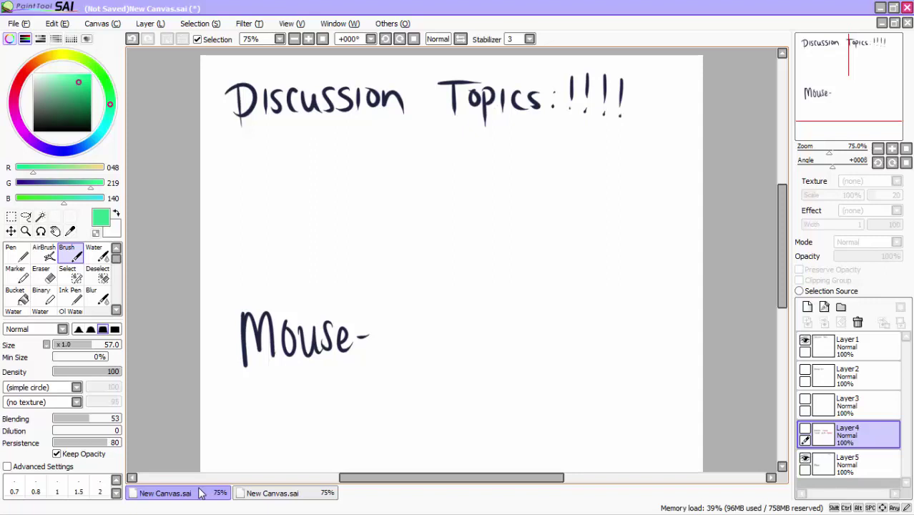
{"action": "left_click", "coordinate": [804, 458]}
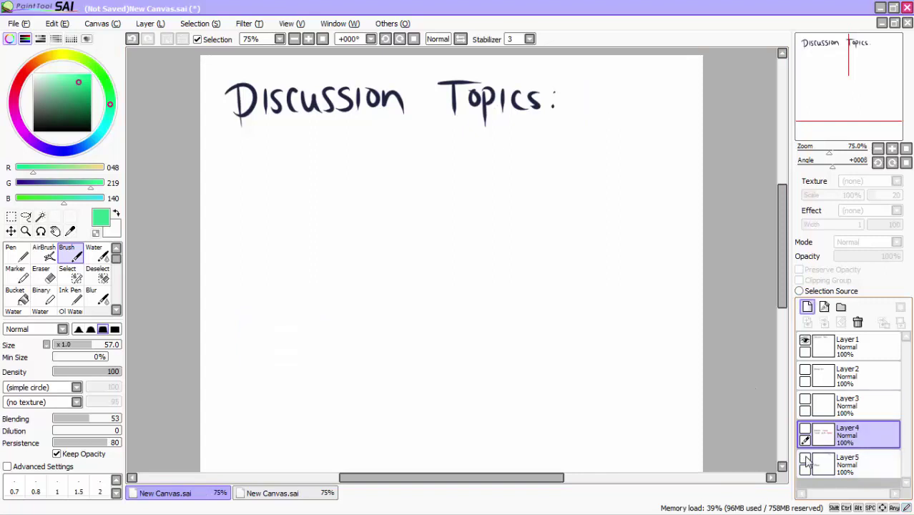
Paint "SUB!" in large green letters on Layer1 below the "Discussion Topics" heading.
{"action": "mouse_move", "coordinate": [782, 247]}
{"action": "left_mouse_down"}
{"action": "mouse_move", "coordinate": [782, 272]}
{"action": "mouse_move", "coordinate": [782, 236]}
{"action": "left_mouse_up"}
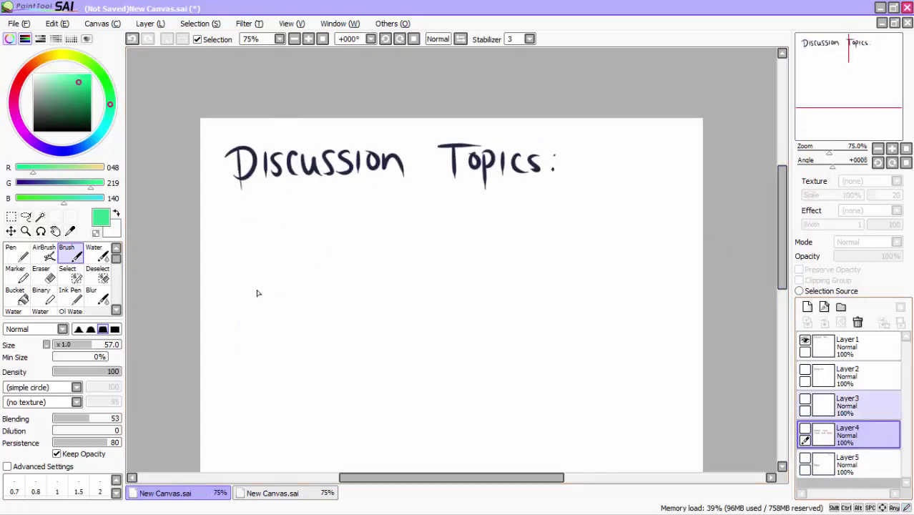
{"action": "left_click", "coordinate": [858, 342]}
{"action": "mouse_move", "coordinate": [287, 218]}
{"action": "left_mouse_down"}
{"action": "mouse_move", "coordinate": [306, 292]}
{"action": "mouse_move", "coordinate": [266, 304]}
{"action": "left_mouse_up"}
{"action": "left_click_drag", "start_coordinate": [323, 233], "coordinate": [387, 307]}
{"action": "mouse_move", "coordinate": [401, 206]}
{"action": "left_mouse_down"}
{"action": "mouse_move", "coordinate": [417, 292]}
{"action": "mouse_move", "coordinate": [459, 259]}
{"action": "mouse_move", "coordinate": [422, 290]}
{"action": "left_mouse_up"}
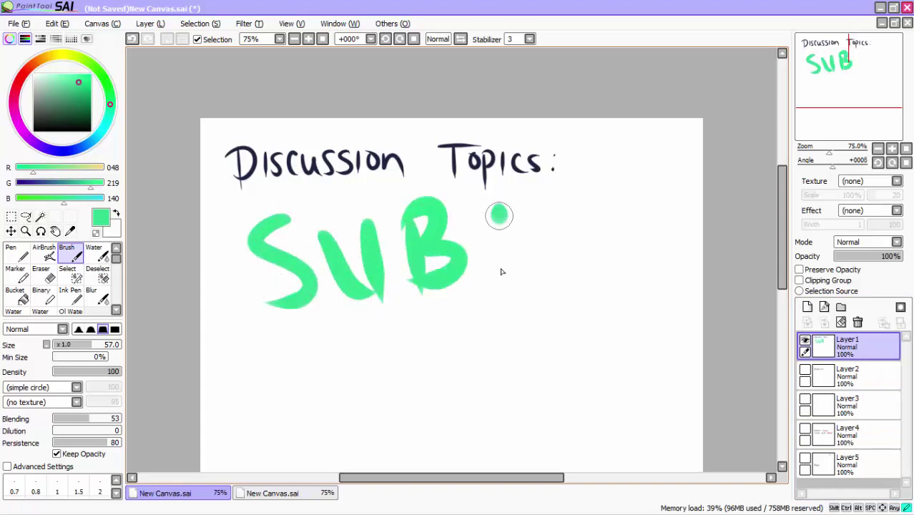
{"action": "left_click_drag", "start_coordinate": [499, 207], "coordinate": [502, 261]}
{"action": "left_click", "coordinate": [505, 280]}
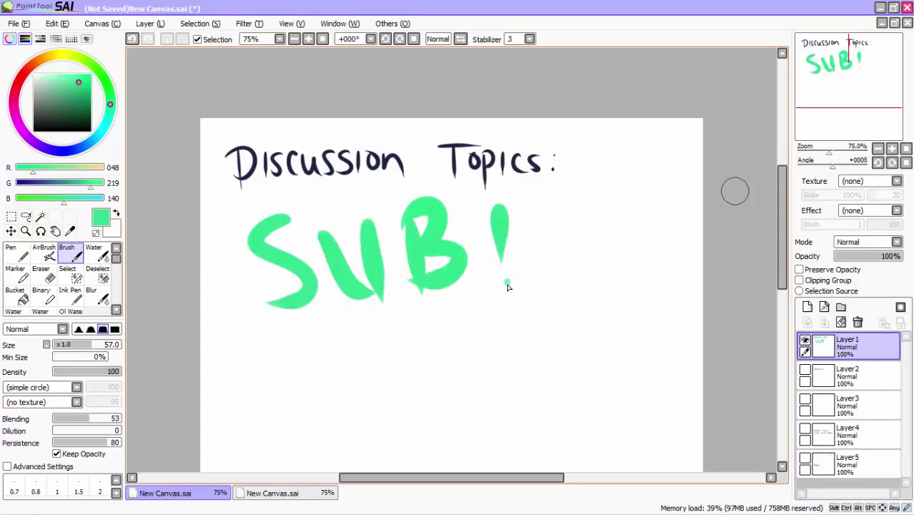
{"action": "scroll", "coordinate": [784, 213], "scroll_direction": "down", "scroll_amount": 3}
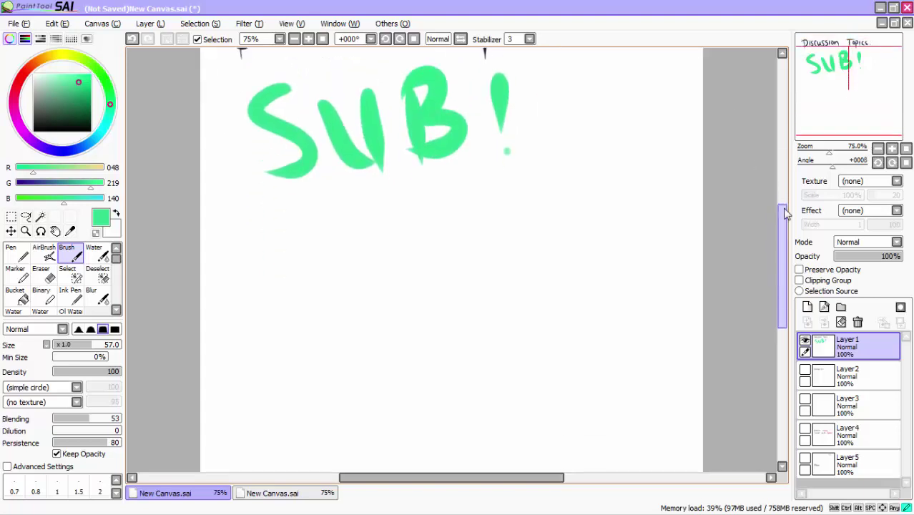